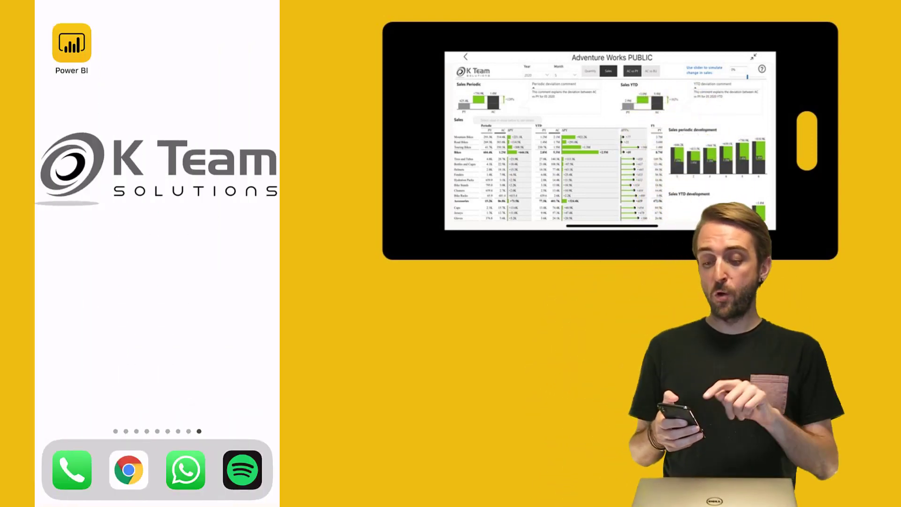
In Power BI Mobile, open the Adventure Works PUBLIC report from the Favorites list
{"action": "left_click", "coordinate": [71, 43]}
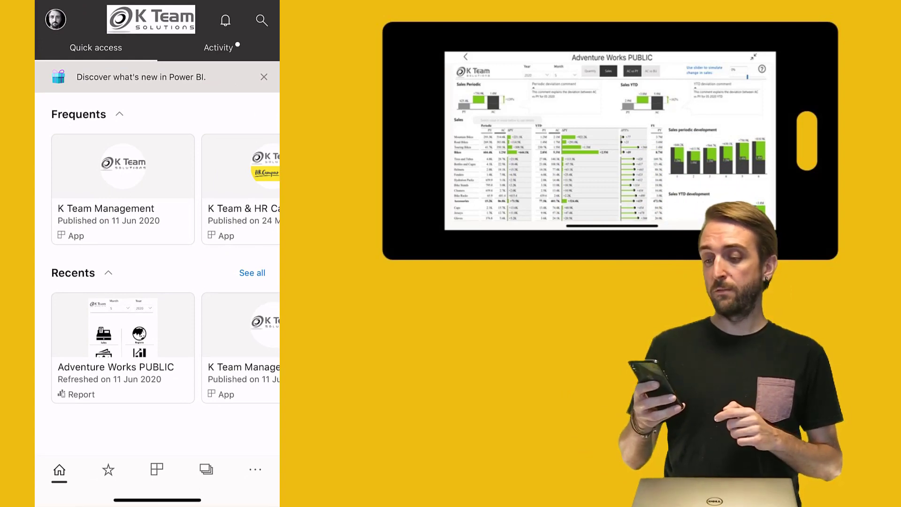
{"action": "left_click", "coordinate": [108, 469]}
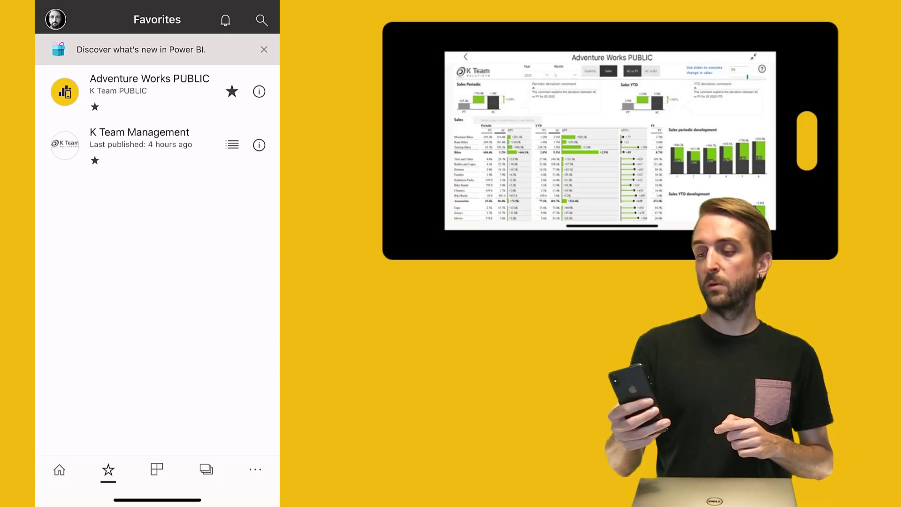
{"action": "left_click", "coordinate": [149, 85]}
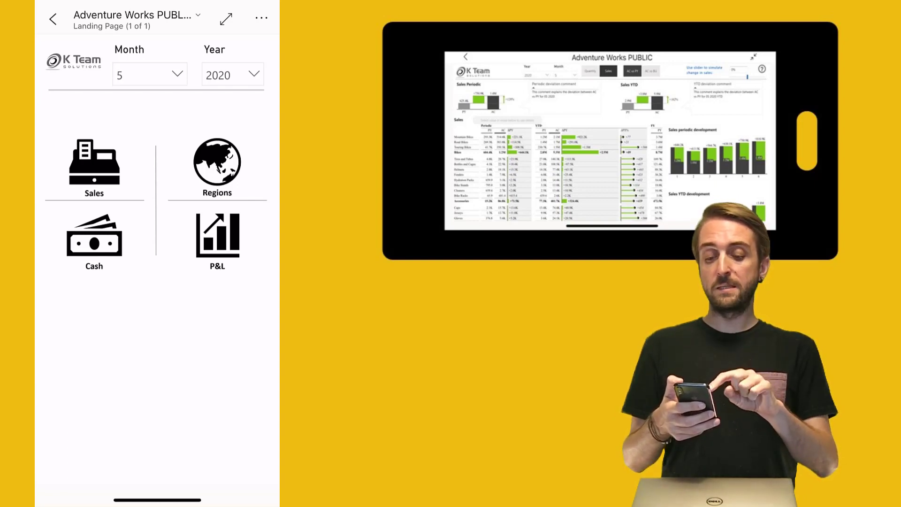
Go to the Sales page from its landing tile and switch the charts to AC vs PY
{"action": "left_click", "coordinate": [94, 162]}
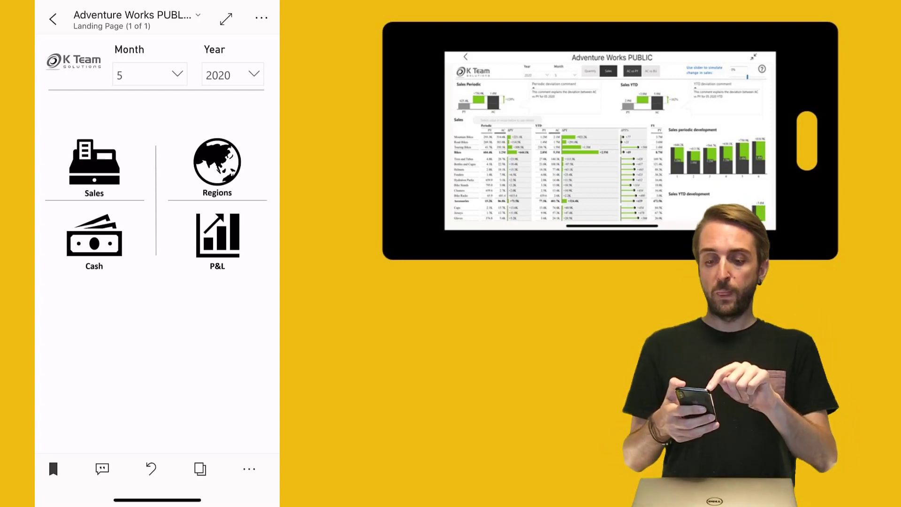
{"action": "left_click", "coordinate": [94, 164]}
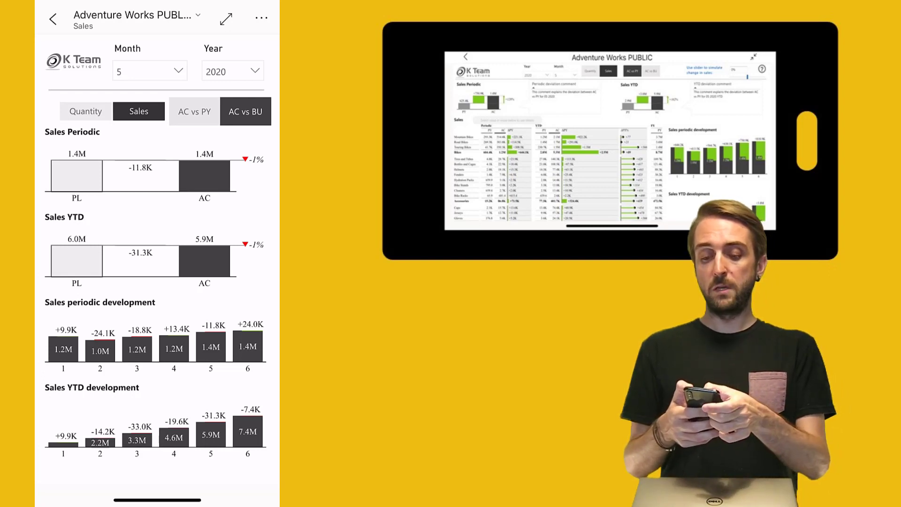
{"action": "left_click", "coordinate": [195, 111]}
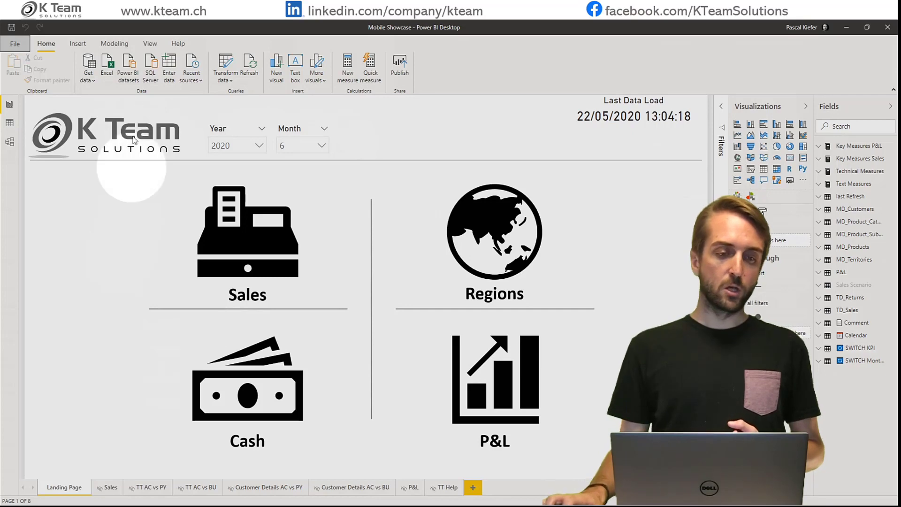
Switch the Landing Page to Mobile layout from the View ribbon
{"action": "left_click", "coordinate": [150, 43]}
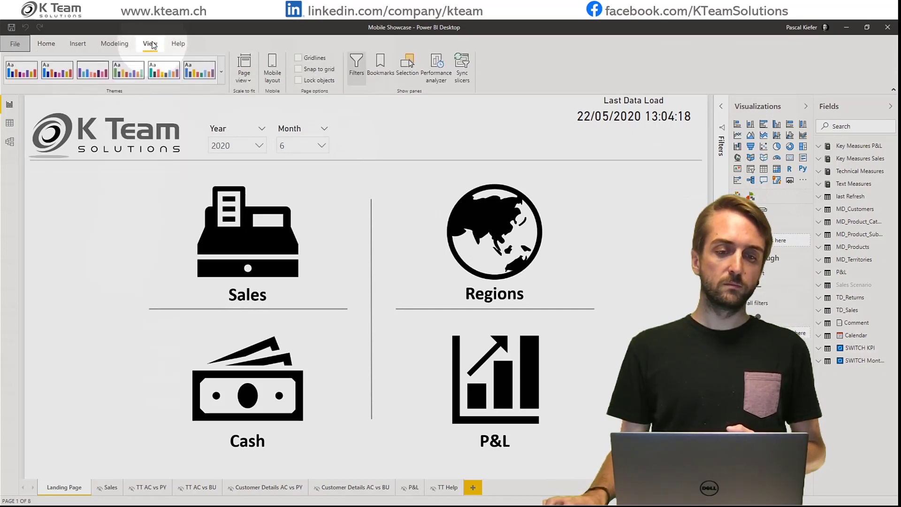
{"action": "left_click", "coordinate": [270, 74]}
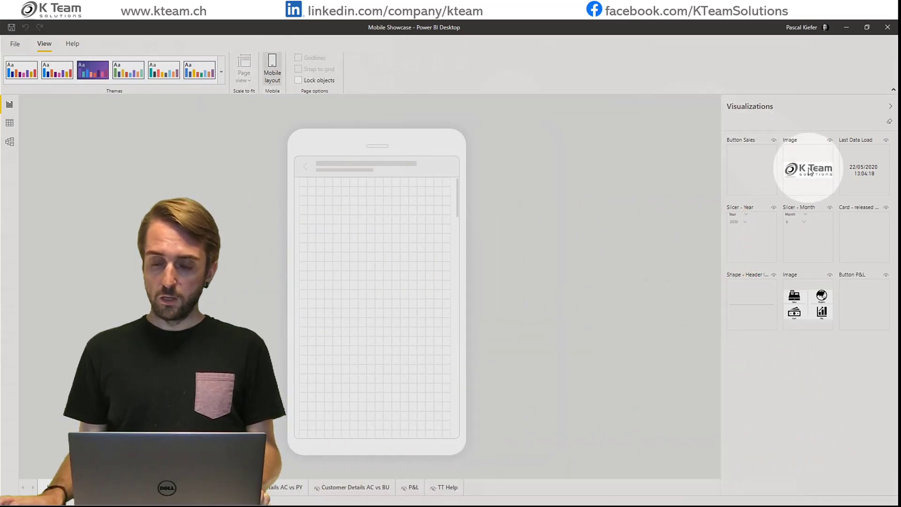
Place the K Team logo, then the shortened Month and Year slicers beside it
{"action": "left_click_drag", "start_coordinate": [808, 172], "coordinate": [338, 207]}
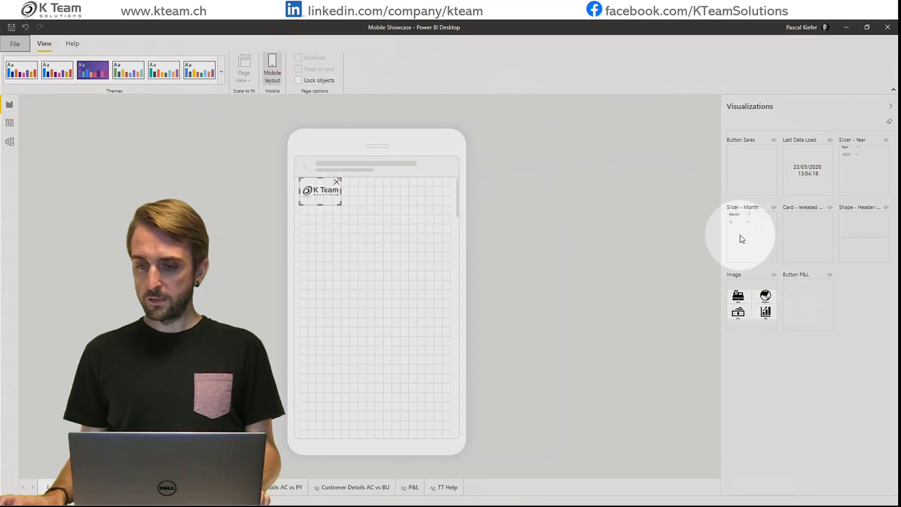
{"action": "left_click_drag", "start_coordinate": [740, 235], "coordinate": [358, 199]}
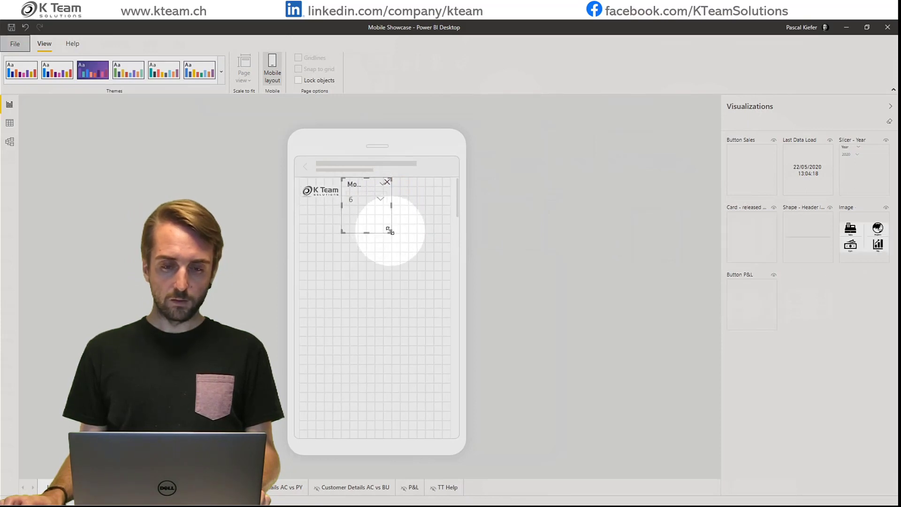
{"action": "left_click_drag", "start_coordinate": [390, 230], "coordinate": [399, 214]}
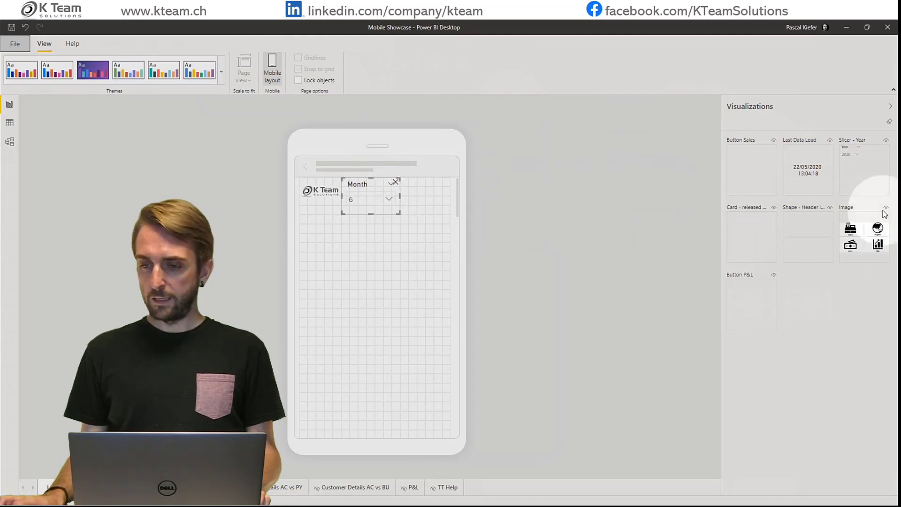
{"action": "left_click_drag", "start_coordinate": [865, 166], "coordinate": [425, 199]}
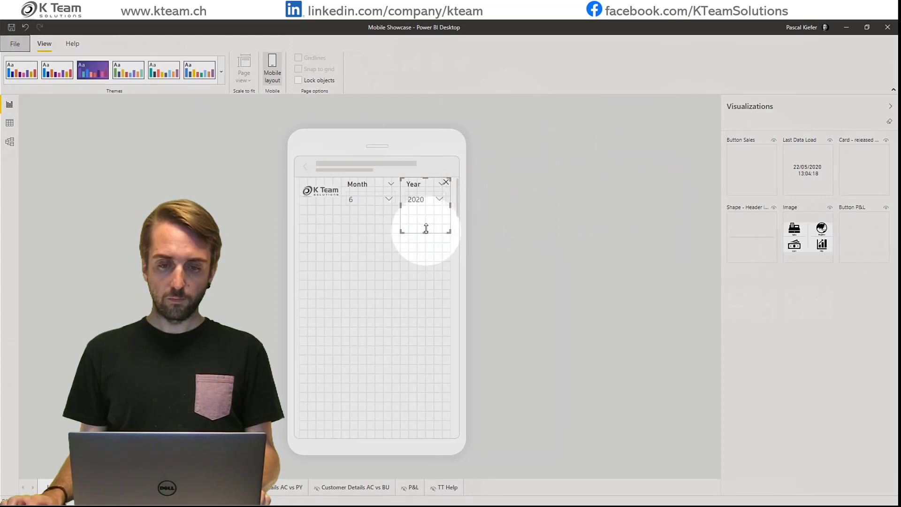
{"action": "left_click_drag", "start_coordinate": [429, 234], "coordinate": [421, 215]}
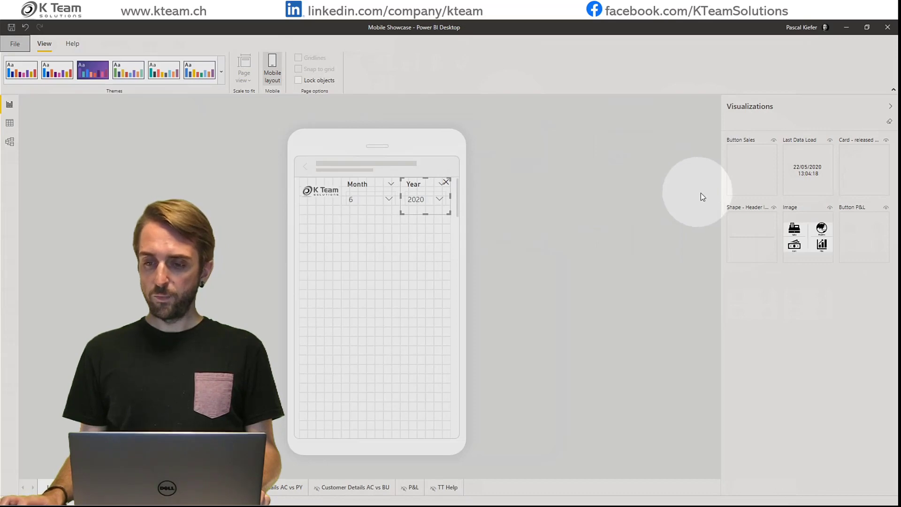
Add the header line, stretch it full-width as a thin strip, and move it under the slicers
{"action": "left_click_drag", "start_coordinate": [750, 230], "coordinate": [318, 208]}
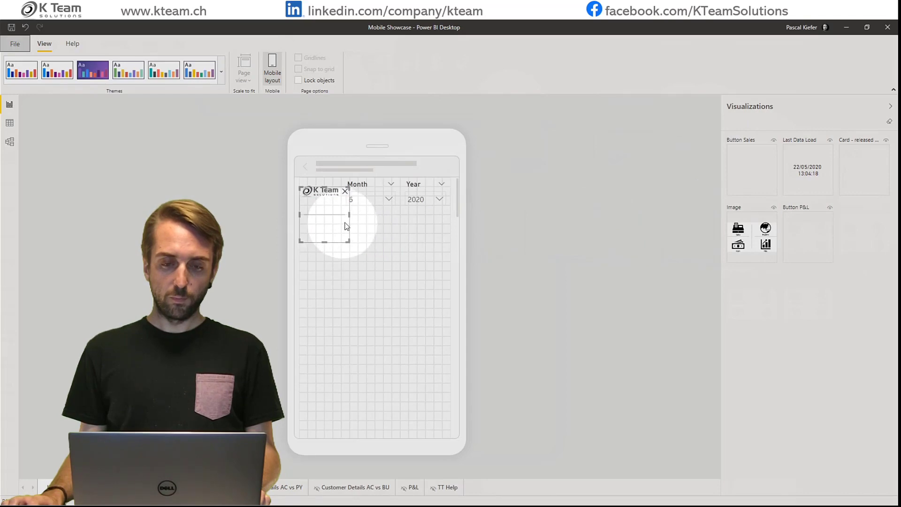
{"action": "left_click_drag", "start_coordinate": [350, 215], "coordinate": [384, 215]}
{"action": "left_click_drag", "start_coordinate": [444, 223], "coordinate": [452, 226]}
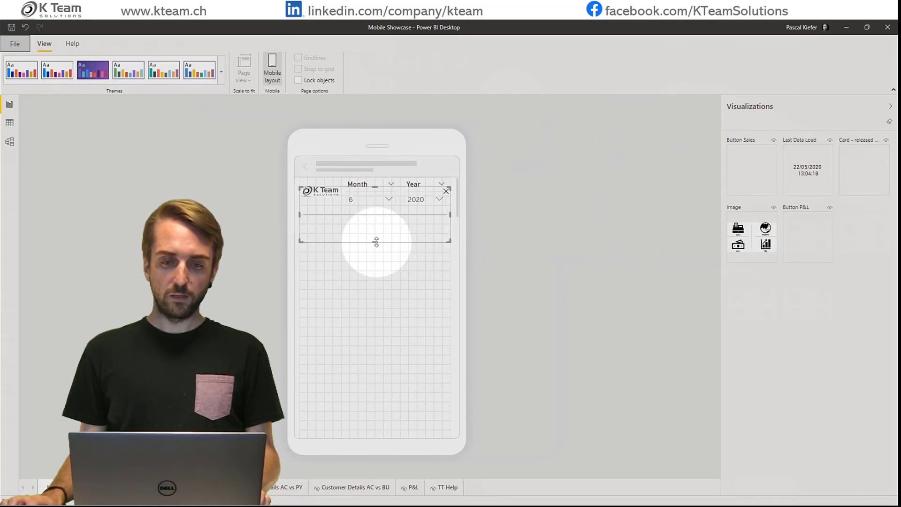
{"action": "left_click_drag", "start_coordinate": [376, 242], "coordinate": [371, 221]}
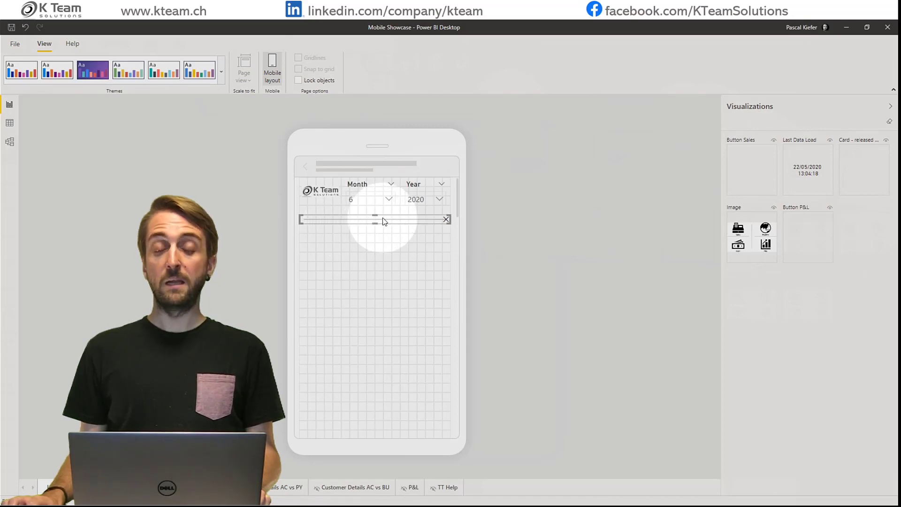
{"action": "left_click", "coordinate": [403, 200]}
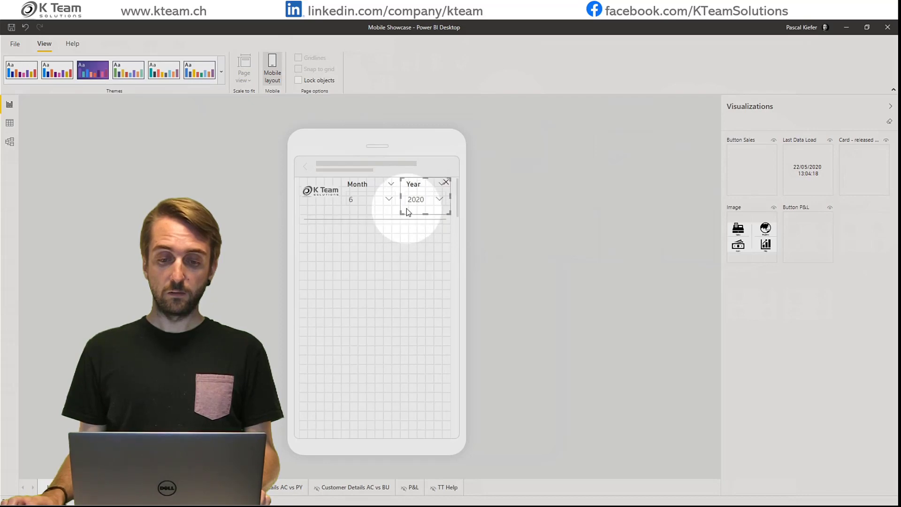
{"action": "left_click", "coordinate": [413, 218]}
{"action": "left_click_drag", "start_coordinate": [412, 218], "coordinate": [410, 209]}
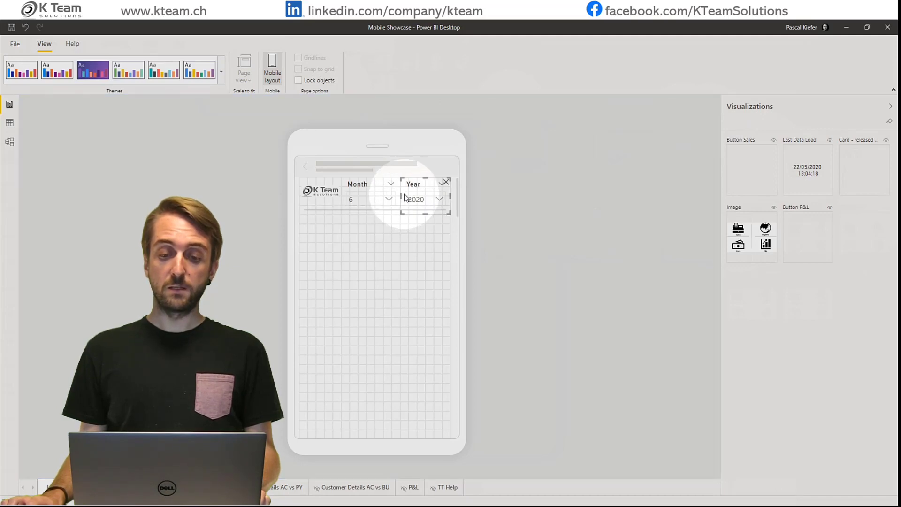
{"action": "left_click", "coordinate": [393, 212]}
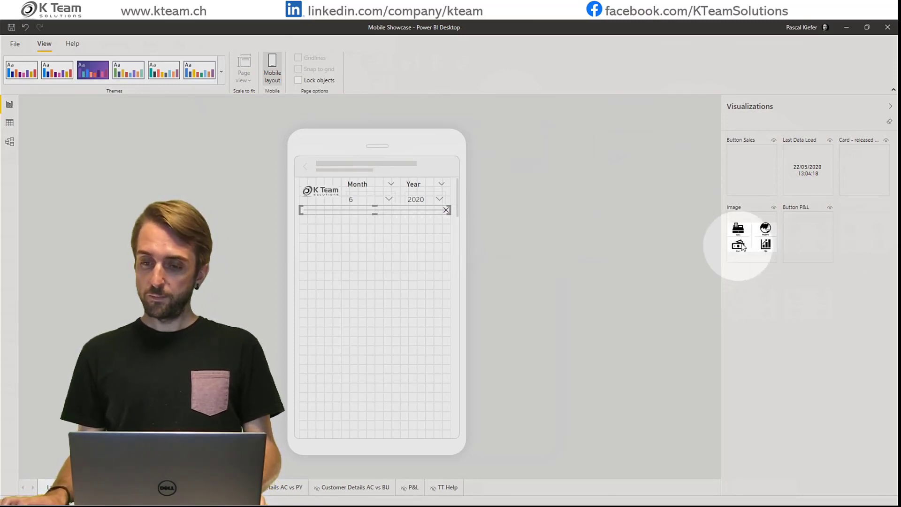
Place the four-icon navigation image and enlarge it to fill the phone width
{"action": "left_click_drag", "start_coordinate": [751, 235], "coordinate": [327, 247]}
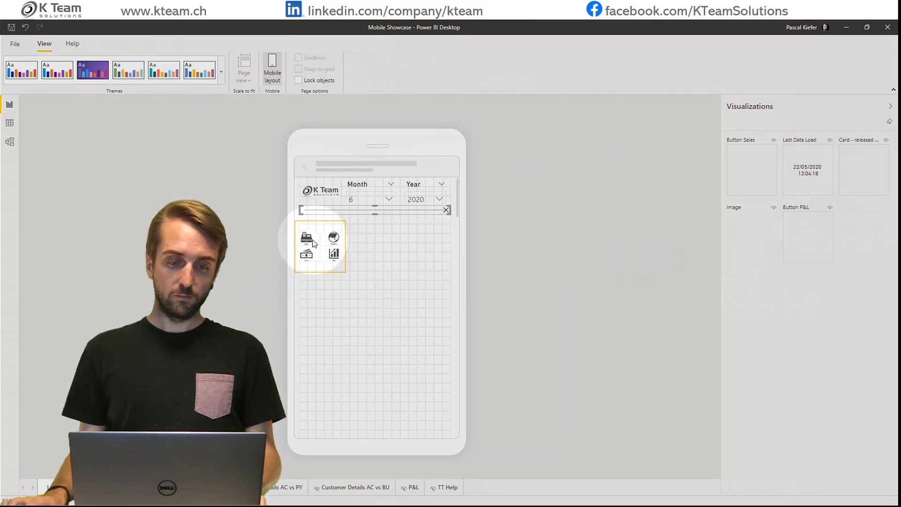
{"action": "key", "text": "Delete"}
{"action": "key", "text": "ctrl+z"}
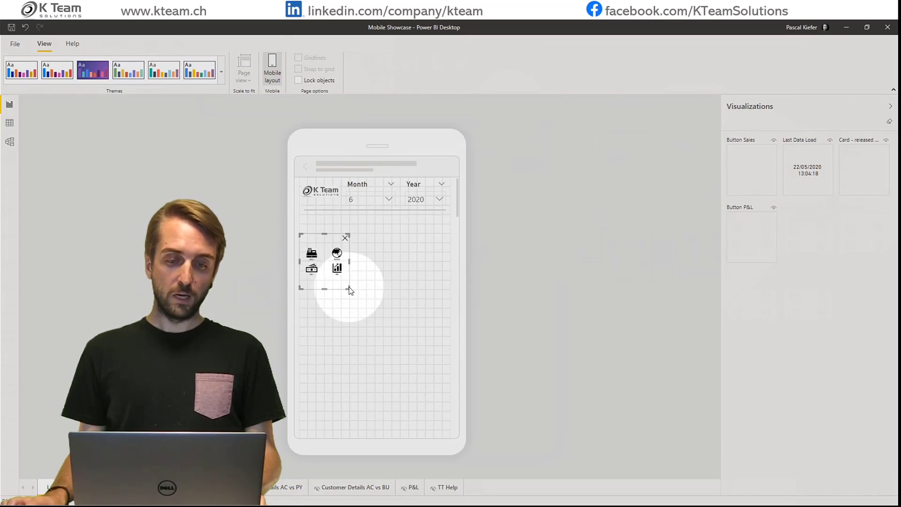
{"action": "left_click_drag", "start_coordinate": [348, 287], "coordinate": [458, 366]}
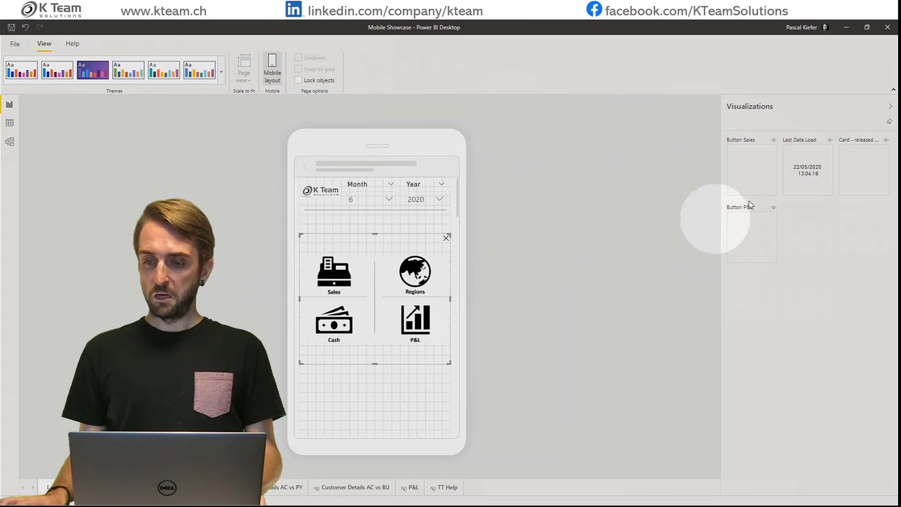
Add the Last Data Load card below, and the Sales and P&L buttons over their icons
{"action": "left_click_drag", "start_coordinate": [804, 171], "coordinate": [466, 422]}
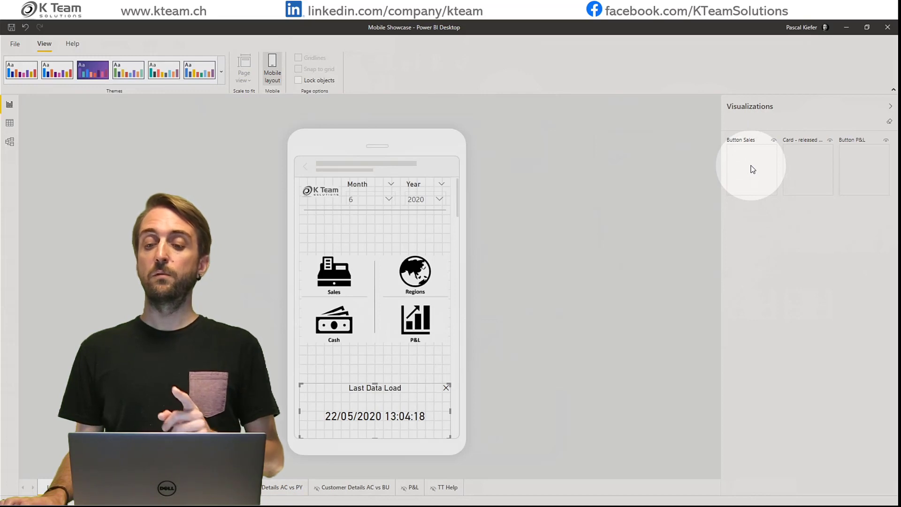
{"action": "left_click_drag", "start_coordinate": [752, 170], "coordinate": [370, 255]}
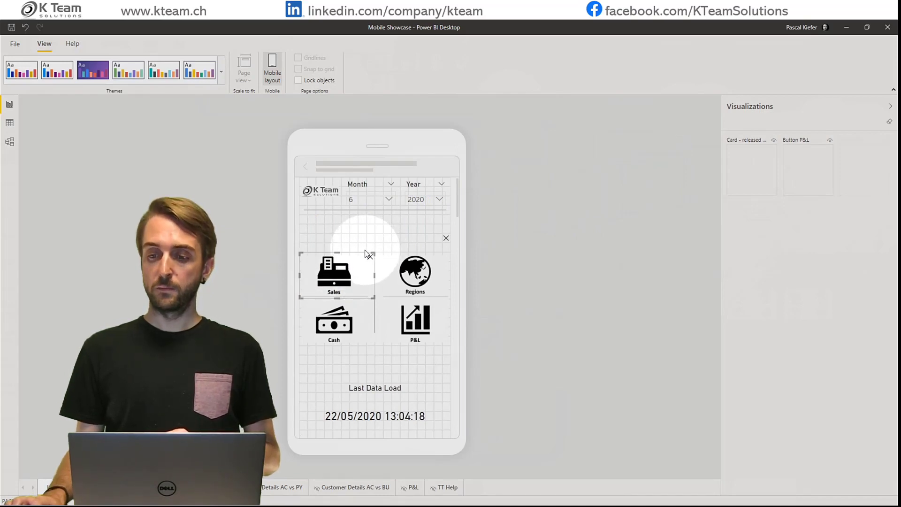
{"action": "left_click_drag", "start_coordinate": [809, 161], "coordinate": [401, 319]}
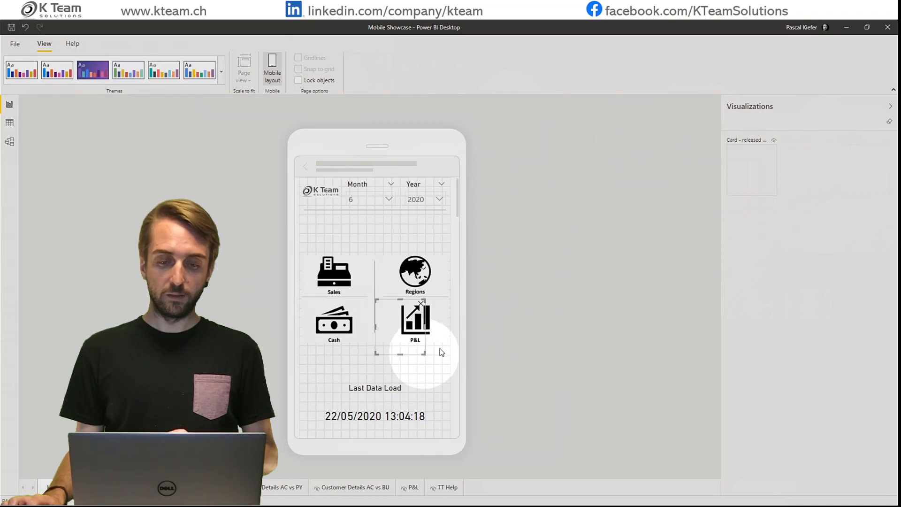
{"action": "left_click_drag", "start_coordinate": [440, 348], "coordinate": [449, 343]}
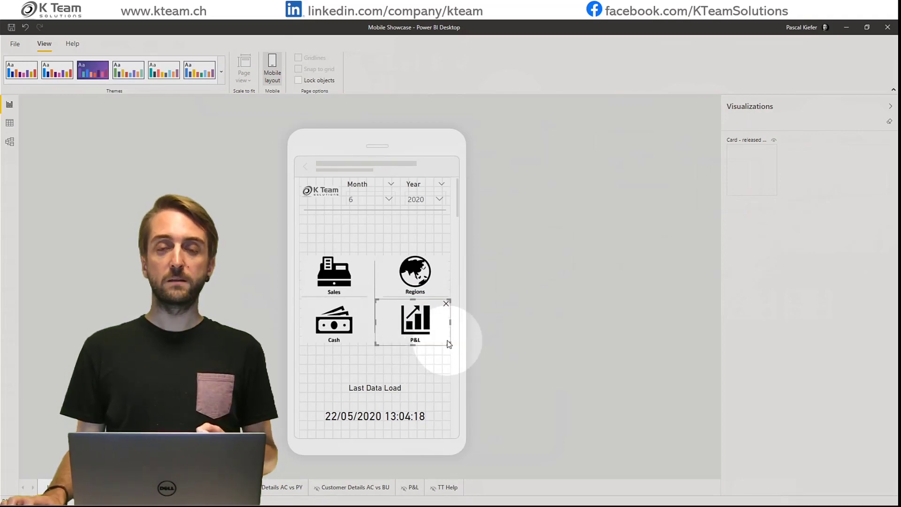
{"action": "left_click", "coordinate": [270, 65]}
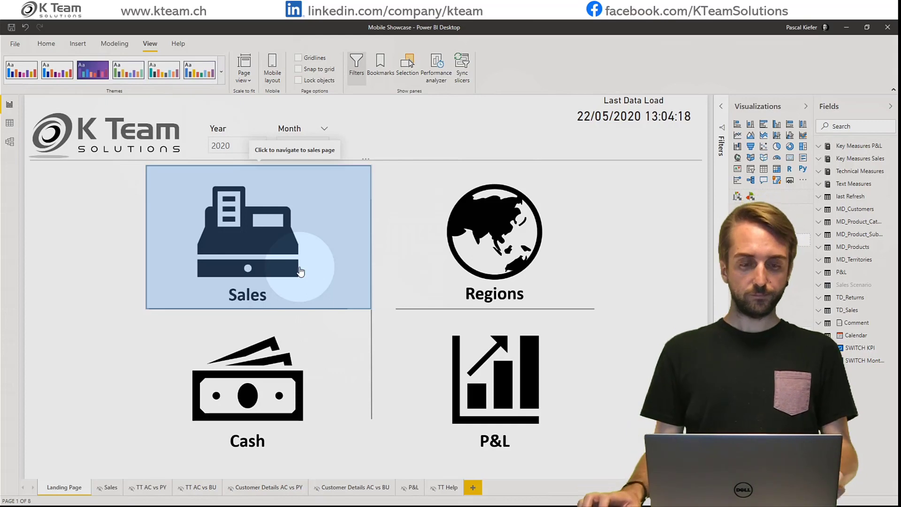
{"action": "left_click", "coordinate": [275, 71]}
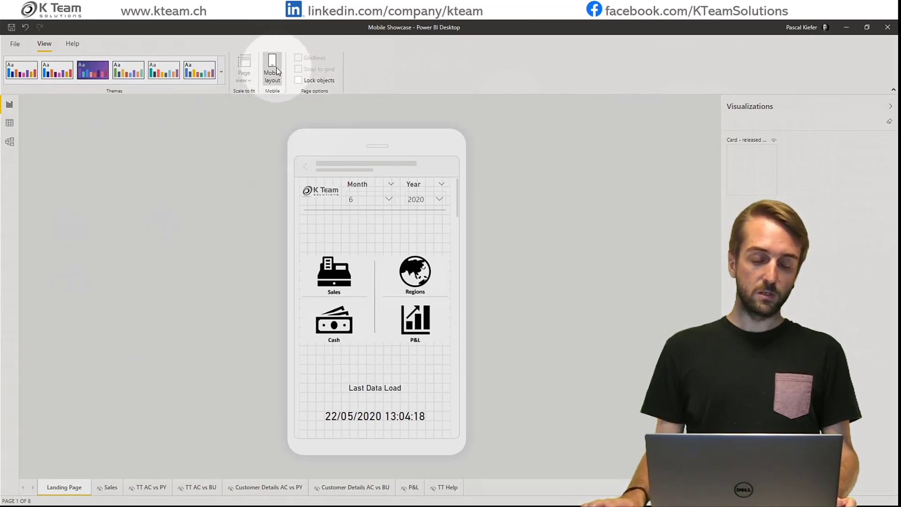
{"action": "left_click", "coordinate": [276, 72]}
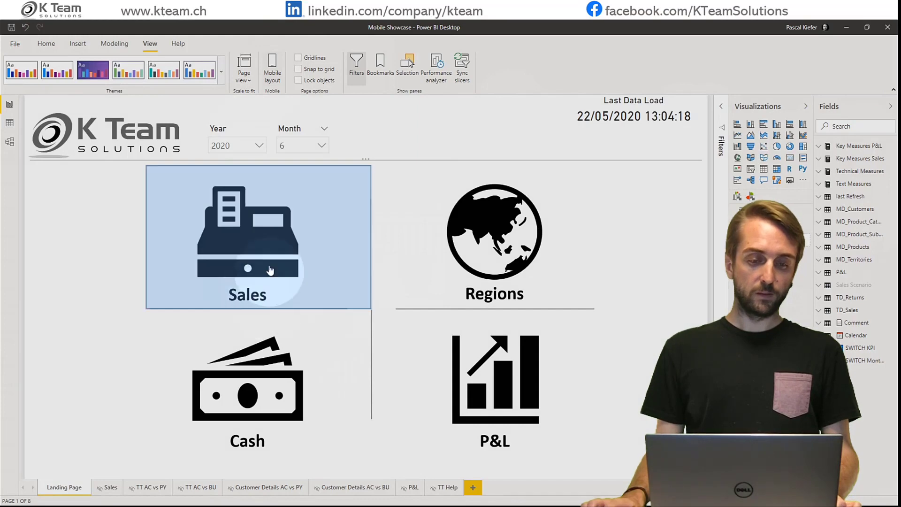
Jump to the Sales page via its tile and open its empty phone layout
{"action": "left_click", "coordinate": [268, 249], "text": "ctrl"}
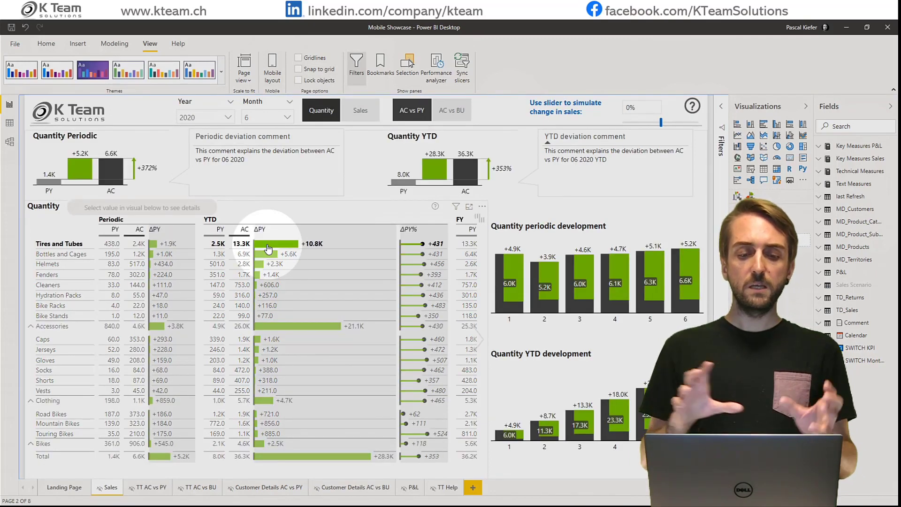
{"action": "mouse_move", "coordinate": [268, 247]}
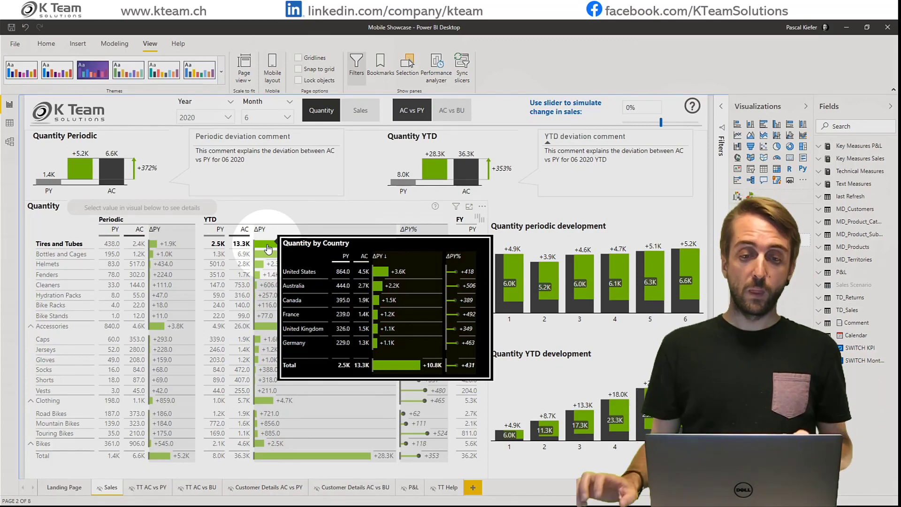
{"action": "left_click", "coordinate": [273, 75]}
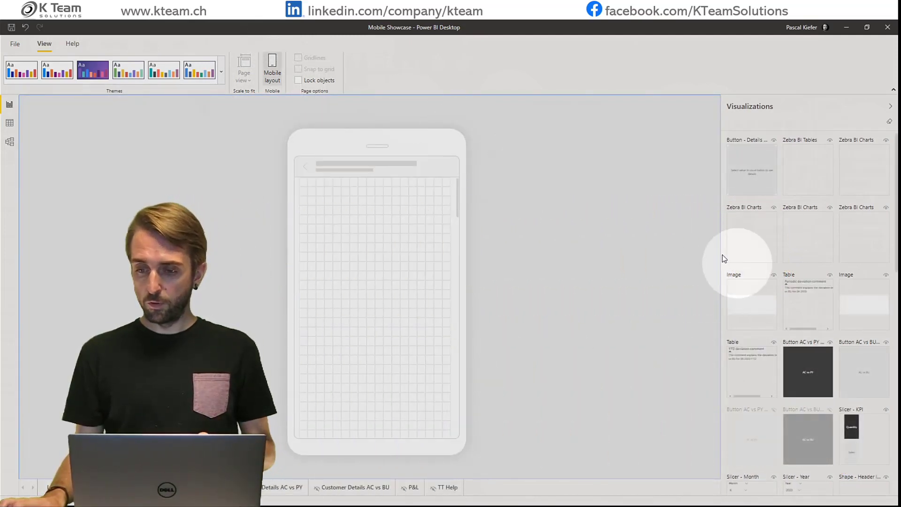
Place Image - Logo in the top-left of the Sales phone layout, then return to desktop view
{"action": "scroll", "coordinate": [835, 278], "scroll_direction": "down", "scroll_amount": 2}
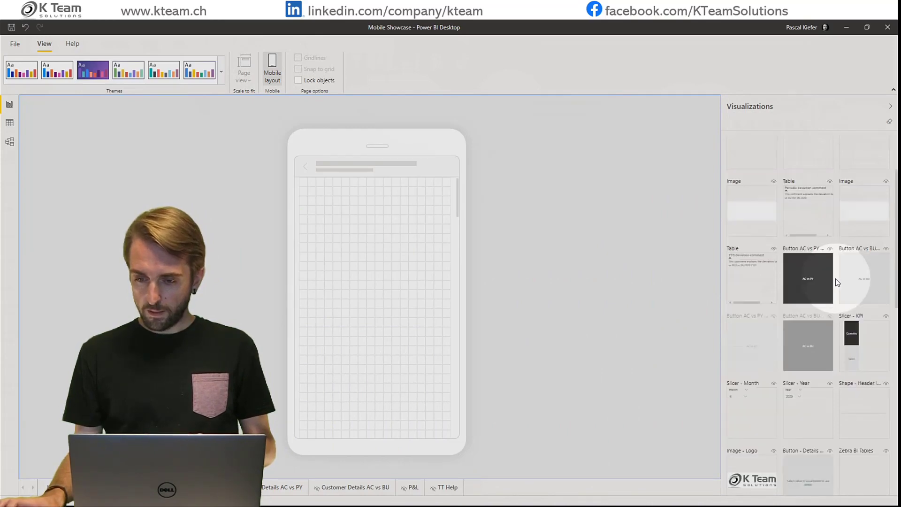
{"action": "scroll", "coordinate": [835, 281], "scroll_direction": "down", "scroll_amount": 4}
{"action": "left_click_drag", "start_coordinate": [751, 296], "coordinate": [333, 207]}
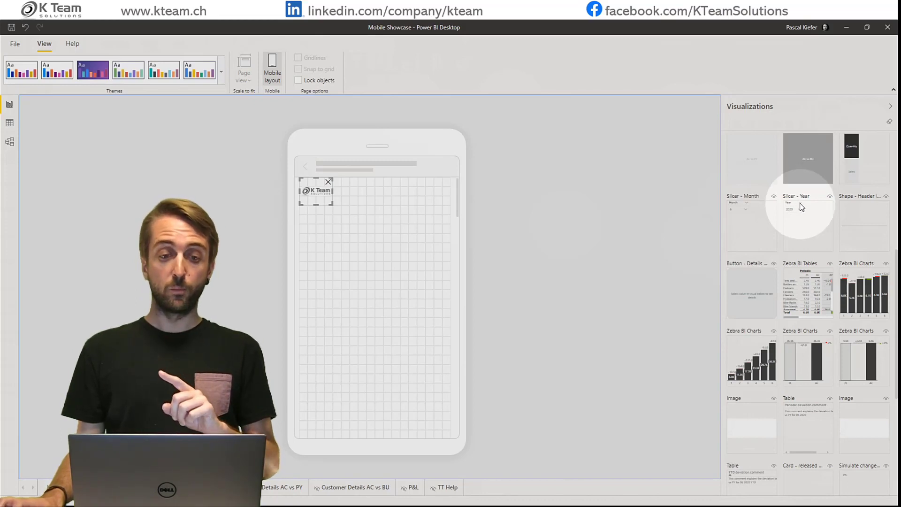
{"action": "left_click", "coordinate": [276, 72]}
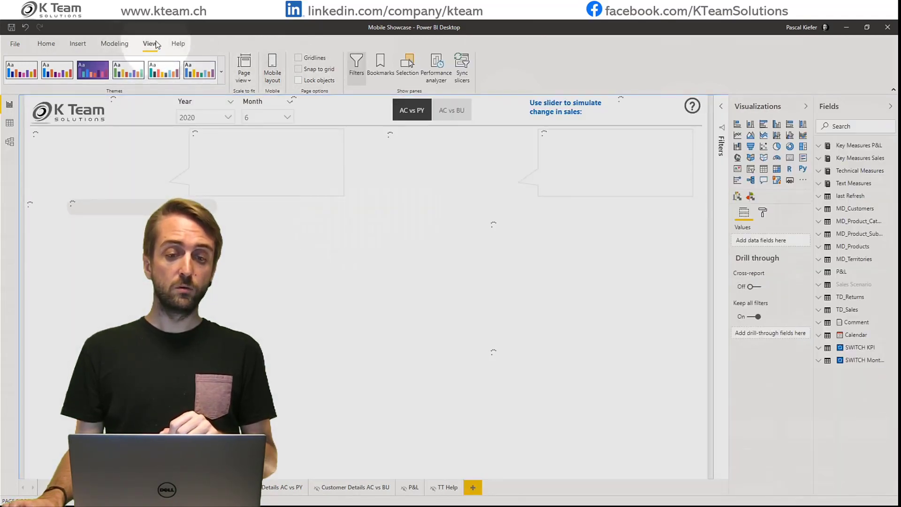
Inspect the Header group's slicers and buttons in a widened Selection pane, then close it
{"action": "left_click", "coordinate": [410, 64]}
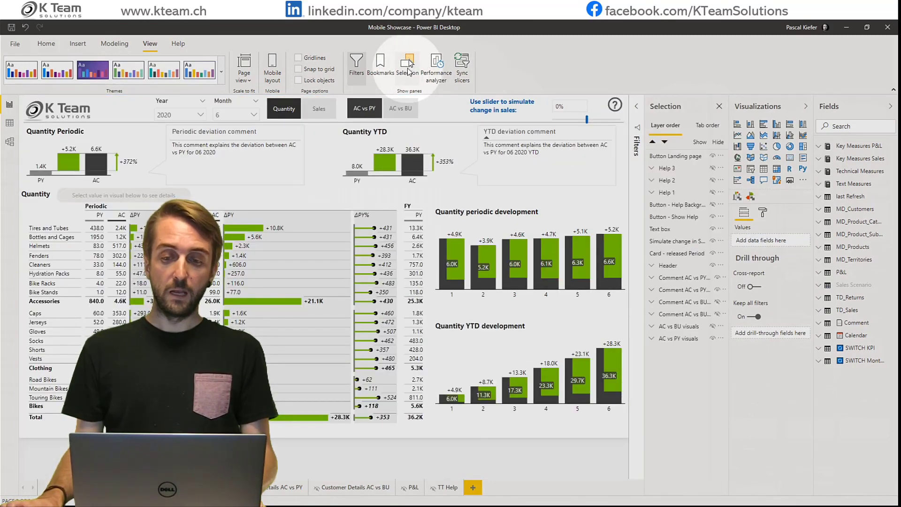
{"action": "left_click", "coordinate": [168, 104]}
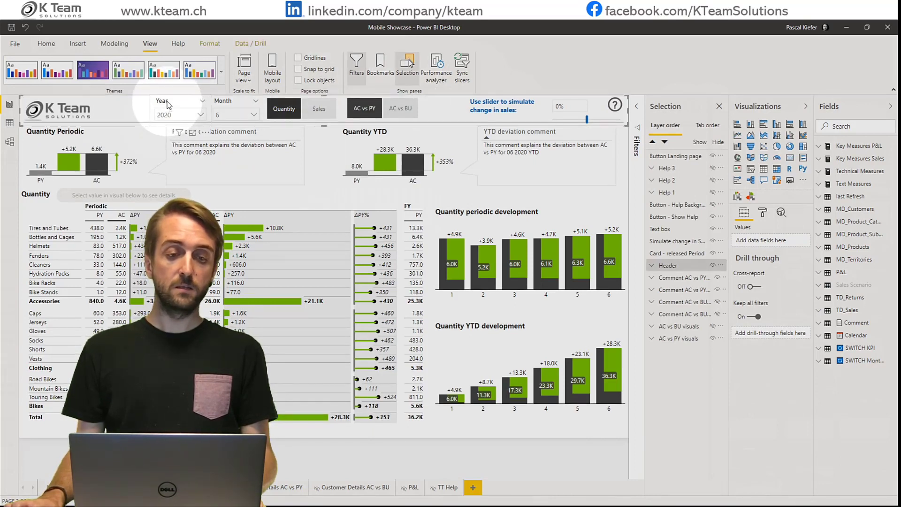
{"action": "left_click", "coordinate": [174, 110]}
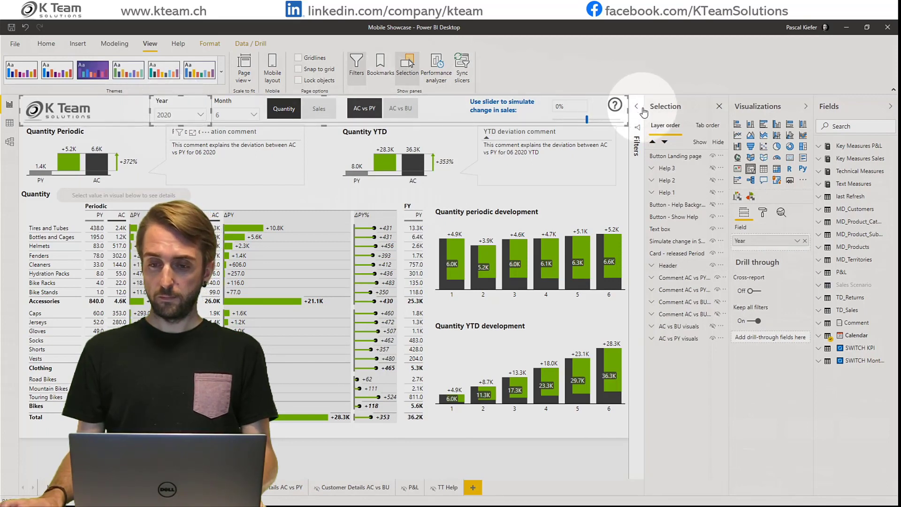
{"action": "left_click_drag", "start_coordinate": [643, 111], "coordinate": [577, 109]}
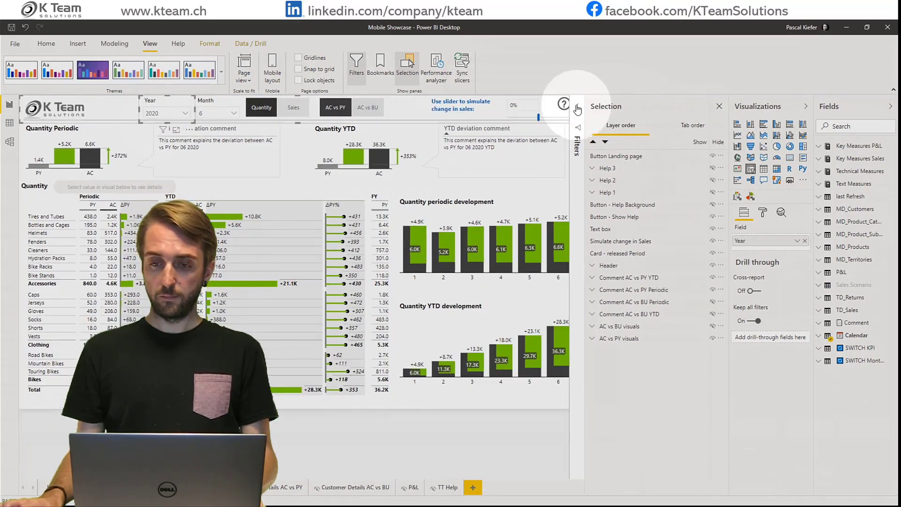
{"action": "left_click", "coordinate": [585, 266]}
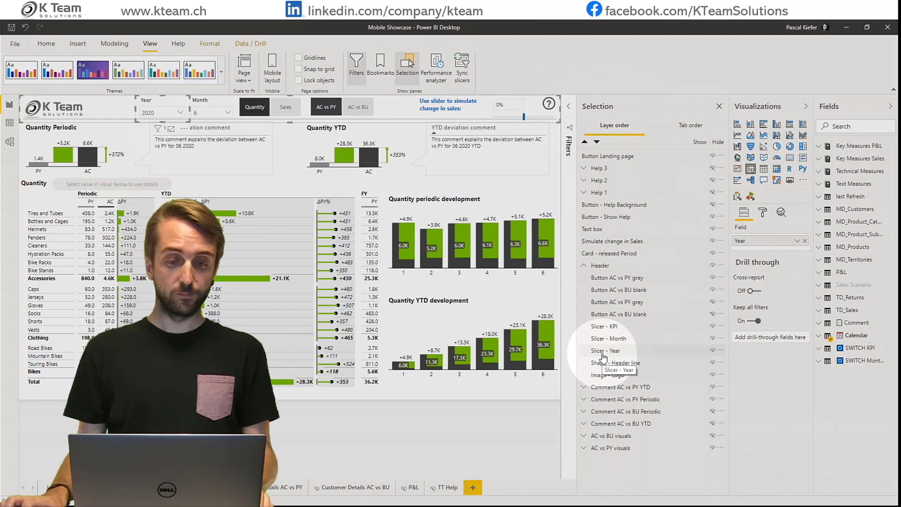
{"action": "left_click", "coordinate": [719, 107]}
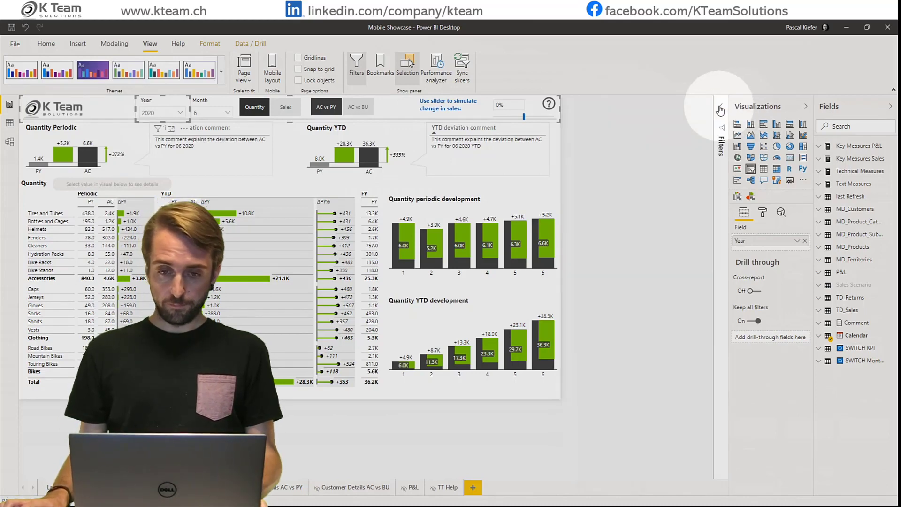
In the Sales phone layout, add the Month and Year slicers beside the logo and resize Year
{"action": "left_click", "coordinate": [272, 68]}
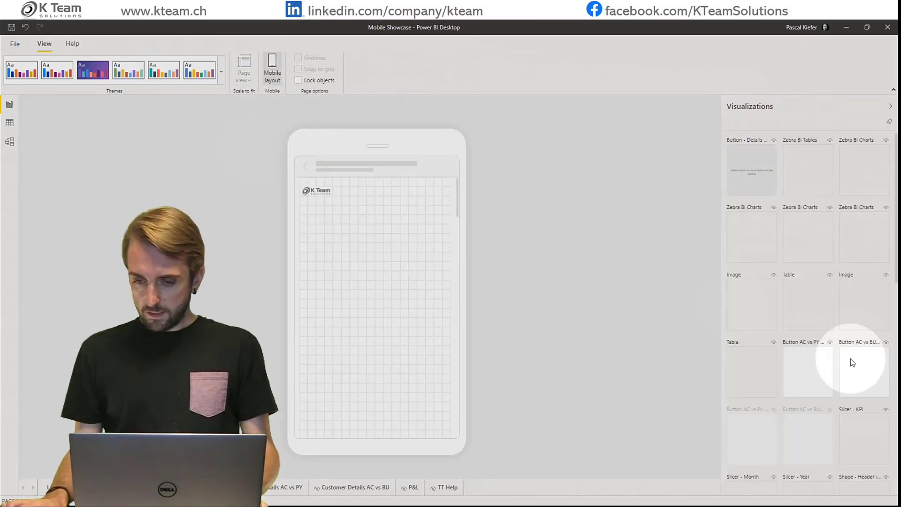
{"action": "scroll", "coordinate": [850, 359], "scroll_direction": "down", "scroll_amount": 3}
{"action": "scroll", "coordinate": [850, 360], "scroll_direction": "down", "scroll_amount": 1}
{"action": "left_click_drag", "start_coordinate": [750, 324], "coordinate": [385, 214]}
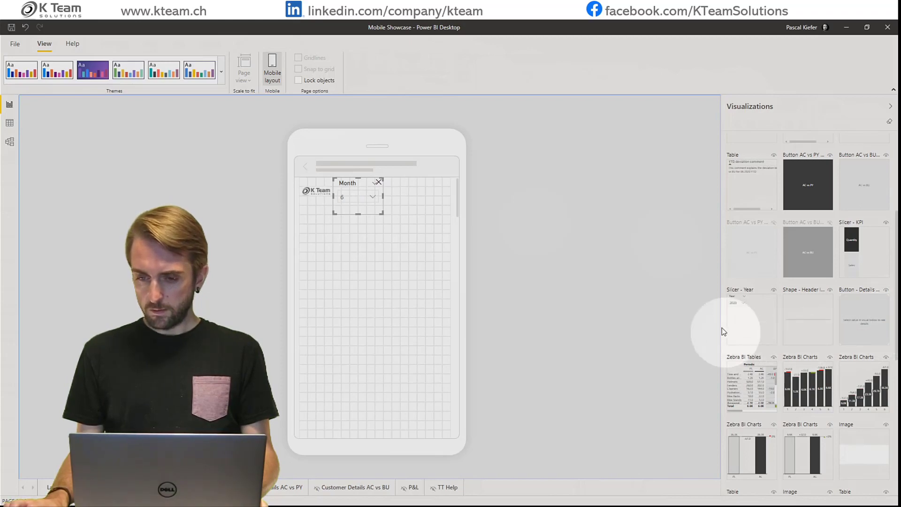
{"action": "left_click_drag", "start_coordinate": [744, 313], "coordinate": [399, 199]}
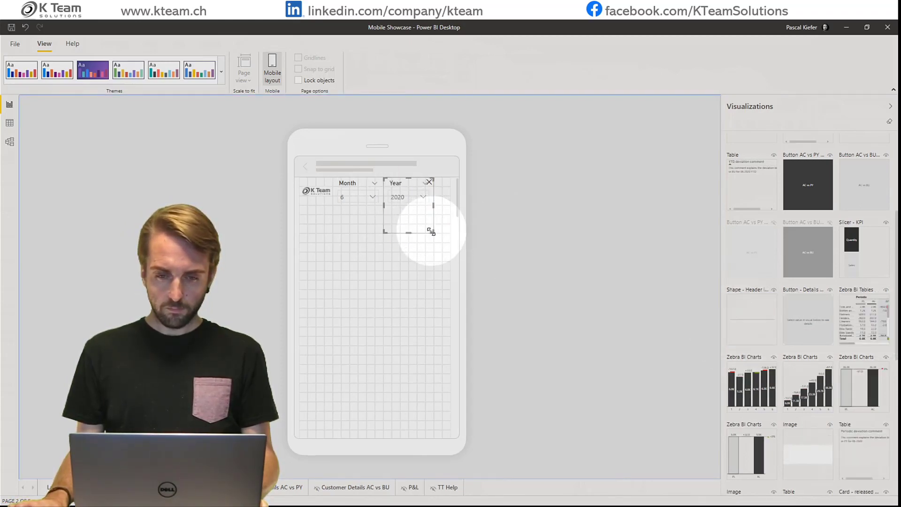
{"action": "left_click_drag", "start_coordinate": [432, 231], "coordinate": [441, 203]}
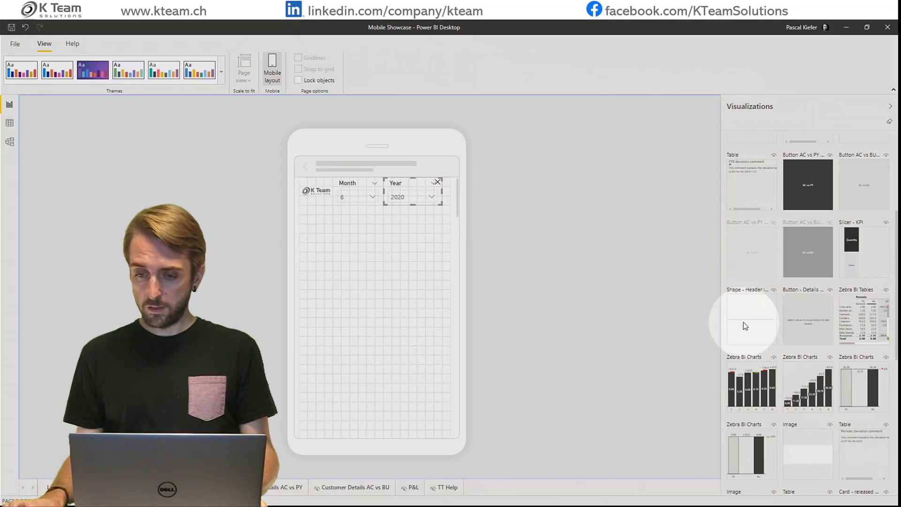
Add Shape - Header near the logo and flatten it into a thin line
{"action": "left_click_drag", "start_coordinate": [741, 321], "coordinate": [314, 208]}
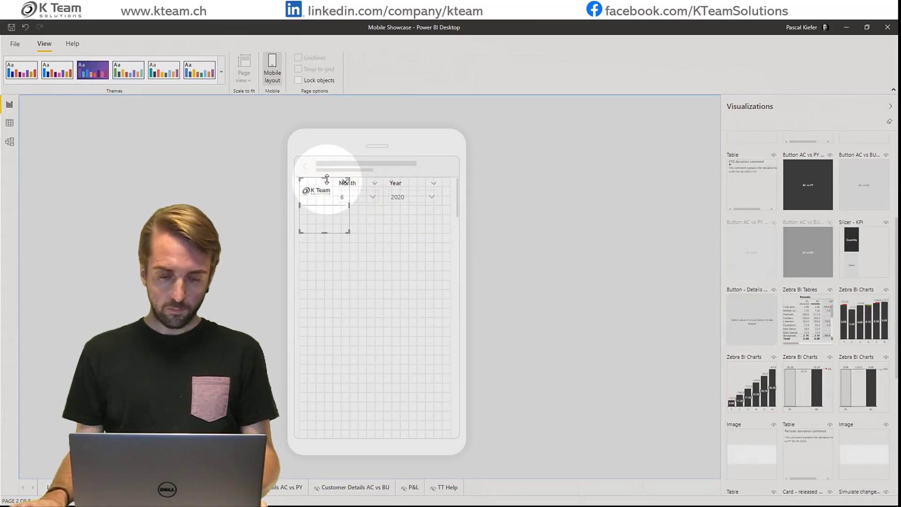
{"action": "left_click_drag", "start_coordinate": [327, 179], "coordinate": [452, 204]}
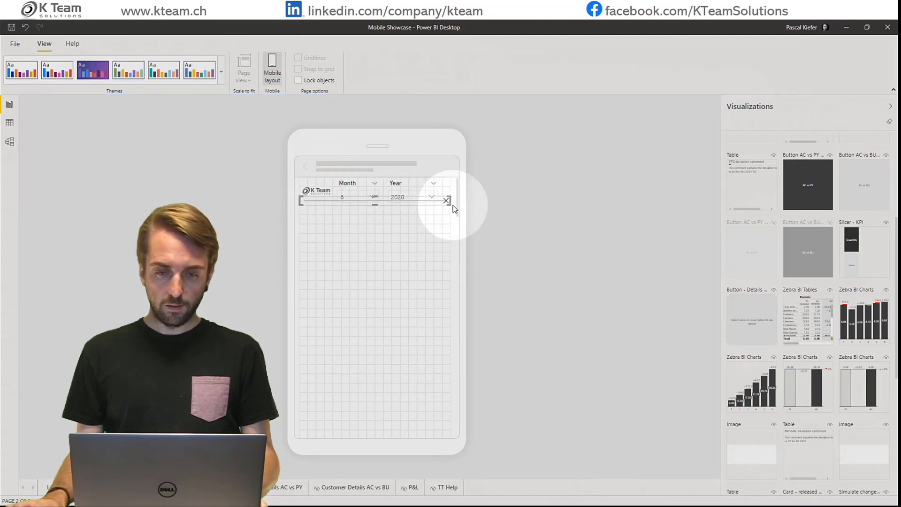
{"action": "left_click", "coordinate": [379, 232]}
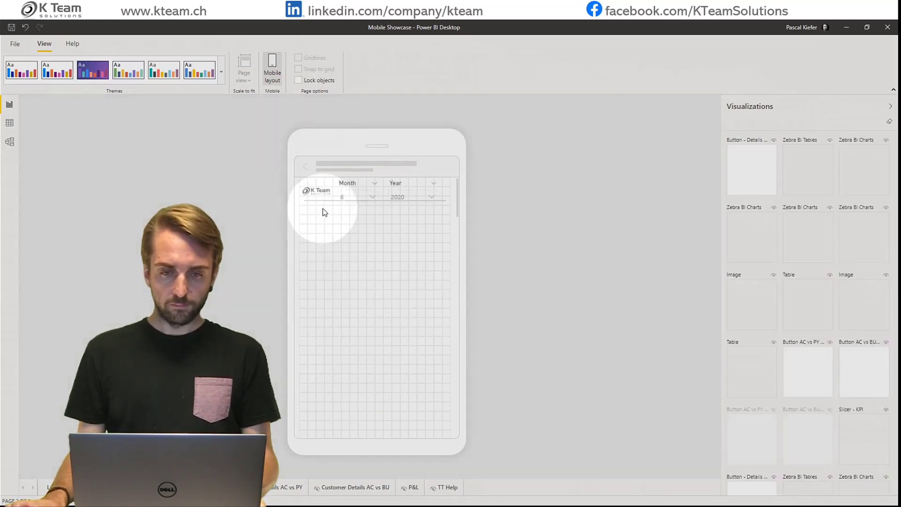
Move the header line just below the Month and Year slicers
{"action": "left_click", "coordinate": [324, 204]}
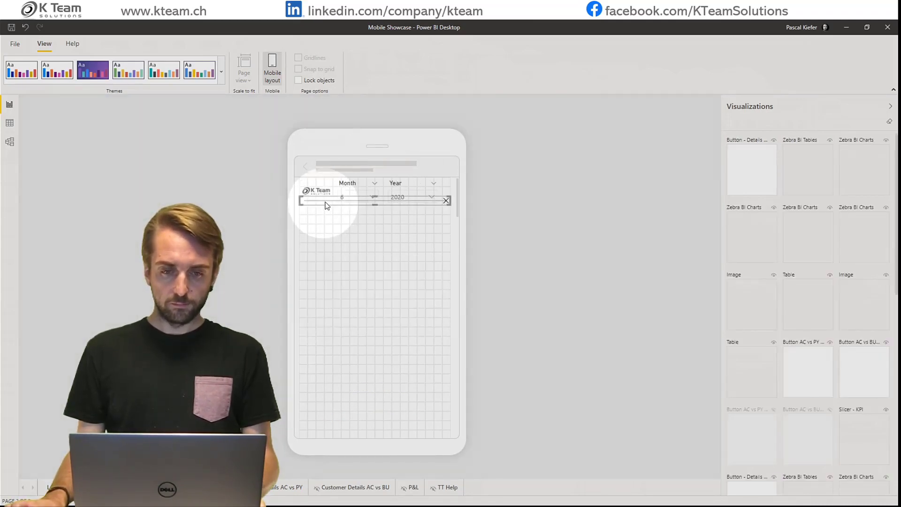
{"action": "left_click_drag", "start_coordinate": [328, 212], "coordinate": [329, 221]}
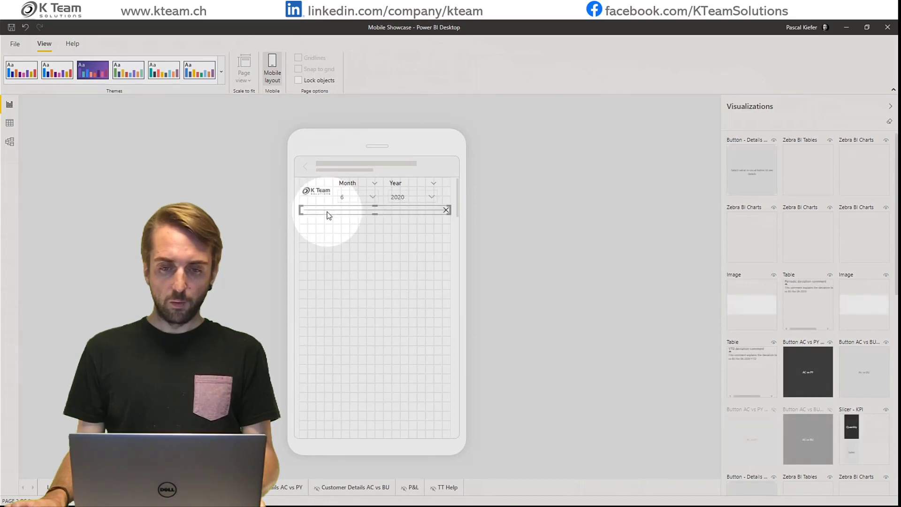
{"action": "left_click", "coordinate": [412, 193]}
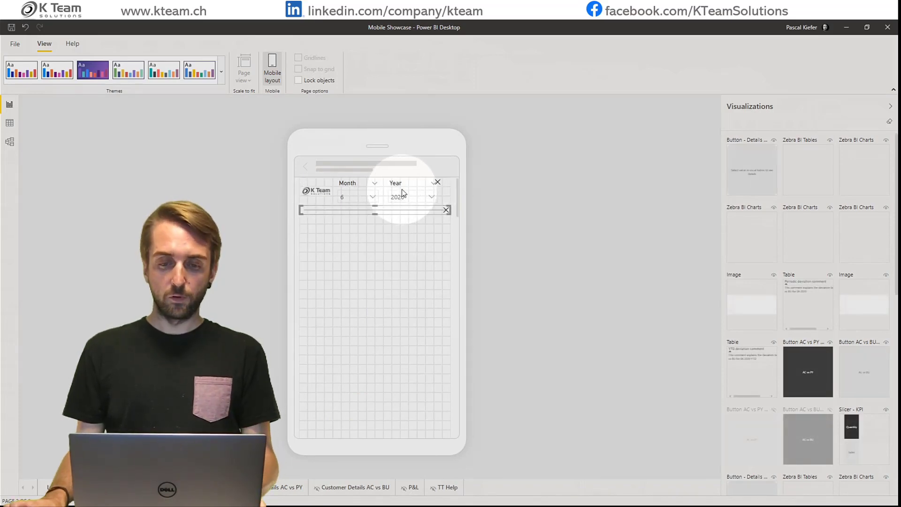
Add the Quantity/Sales KPI slicer under the header line as a wide, short strip
{"action": "left_click", "coordinate": [403, 184]}
{"action": "left_click", "coordinate": [404, 184]}
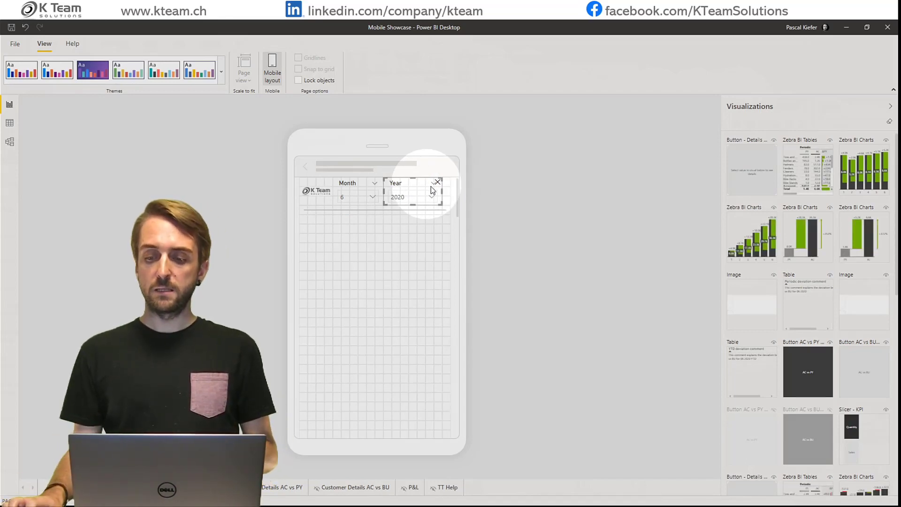
{"action": "left_click_drag", "start_coordinate": [858, 426], "coordinate": [310, 229]}
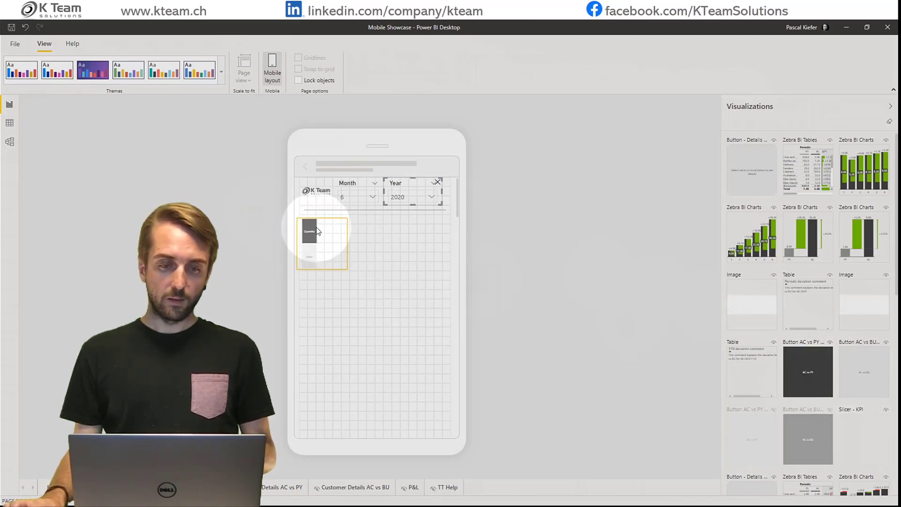
{"action": "left_click_drag", "start_coordinate": [347, 267], "coordinate": [384, 236]}
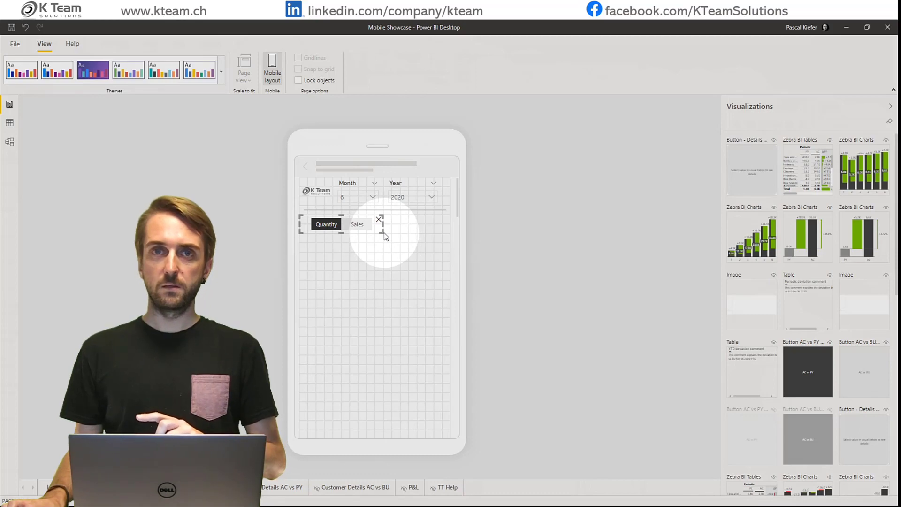
Switch the Sales page to the Quantity, AC vs BU state and reopen its phone layout
{"action": "left_click", "coordinate": [272, 71]}
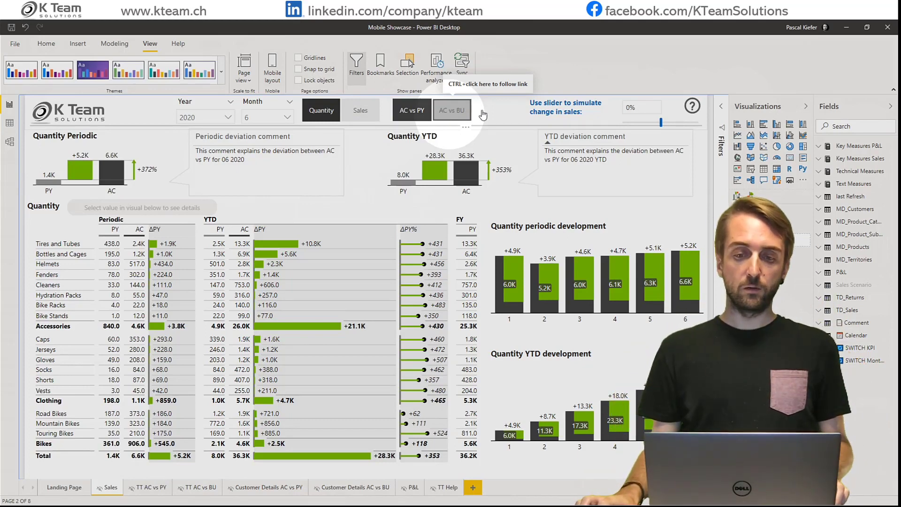
{"action": "left_click", "coordinate": [451, 117]}
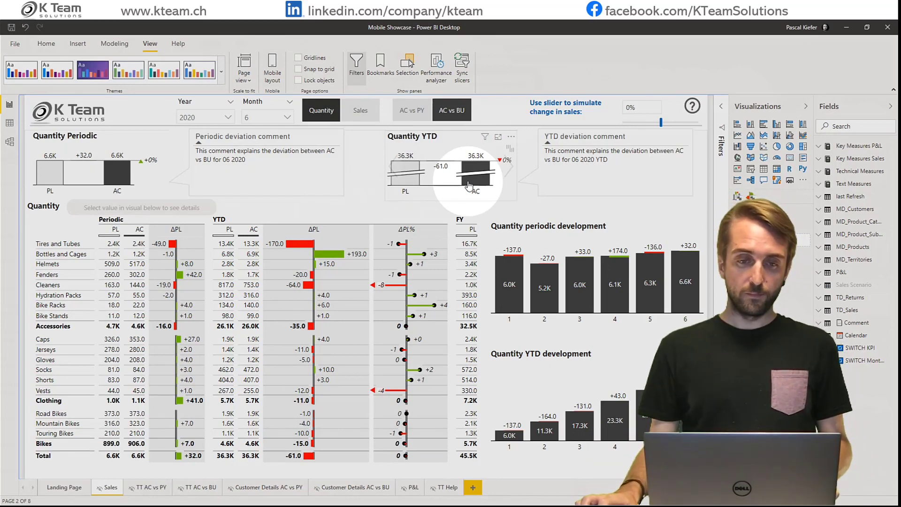
{"action": "left_click", "coordinate": [274, 65]}
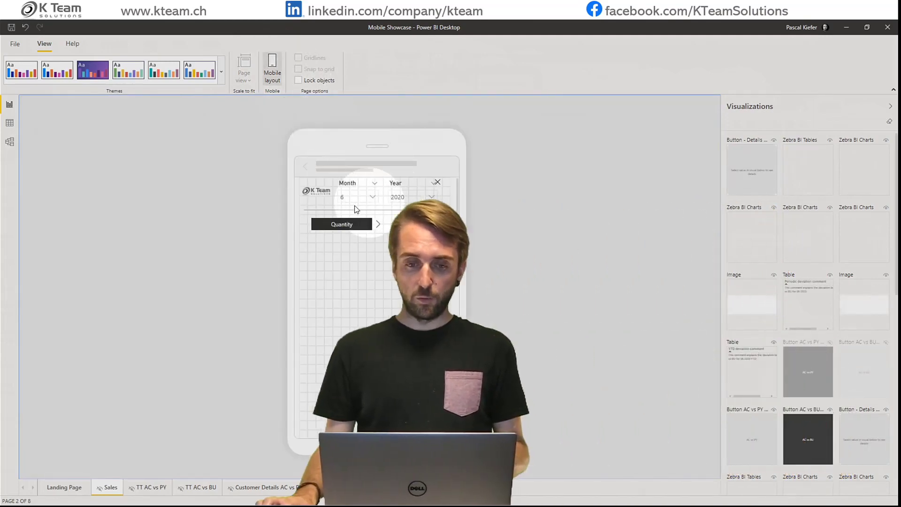
Enlarge the Quantity button group to show Sales and place AC vs BU to its right
{"action": "left_click", "coordinate": [373, 229]}
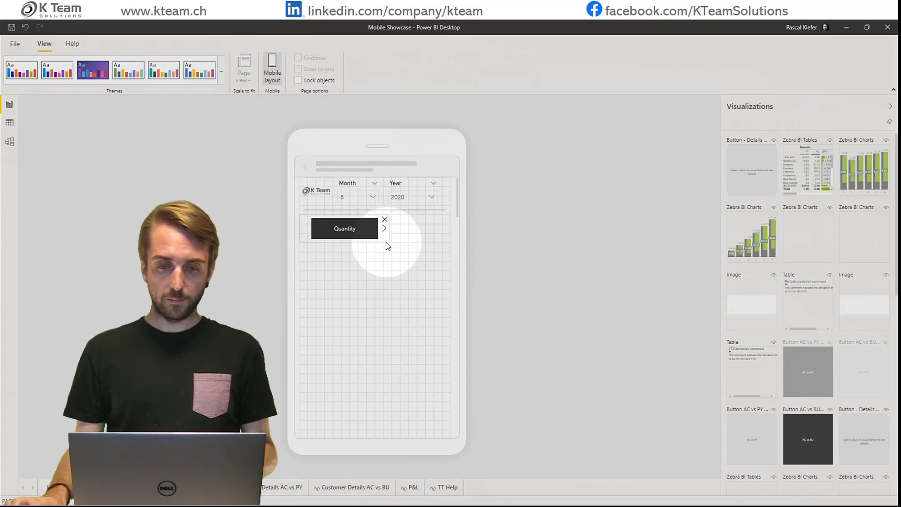
{"action": "left_click_drag", "start_coordinate": [387, 241], "coordinate": [394, 244]}
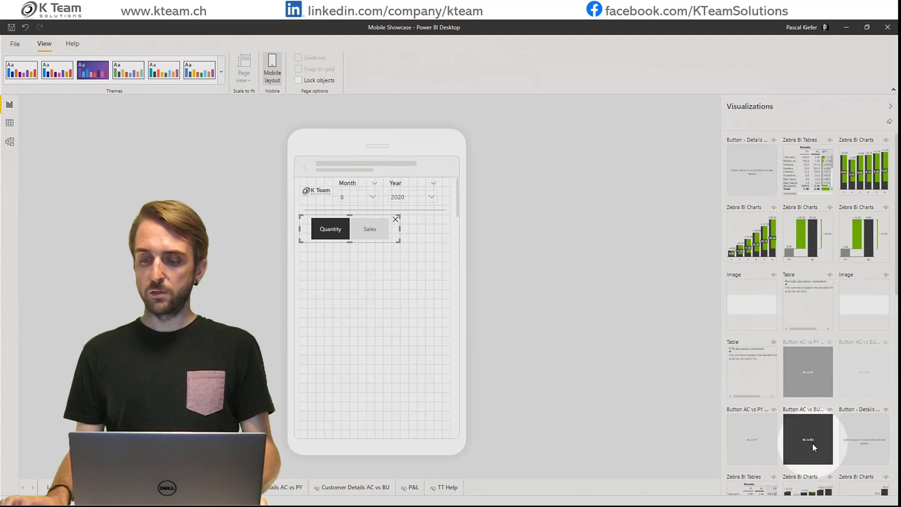
{"action": "left_click_drag", "start_coordinate": [812, 444], "coordinate": [438, 255]}
{"action": "left_click_drag", "start_coordinate": [516, 302], "coordinate": [408, 234]}
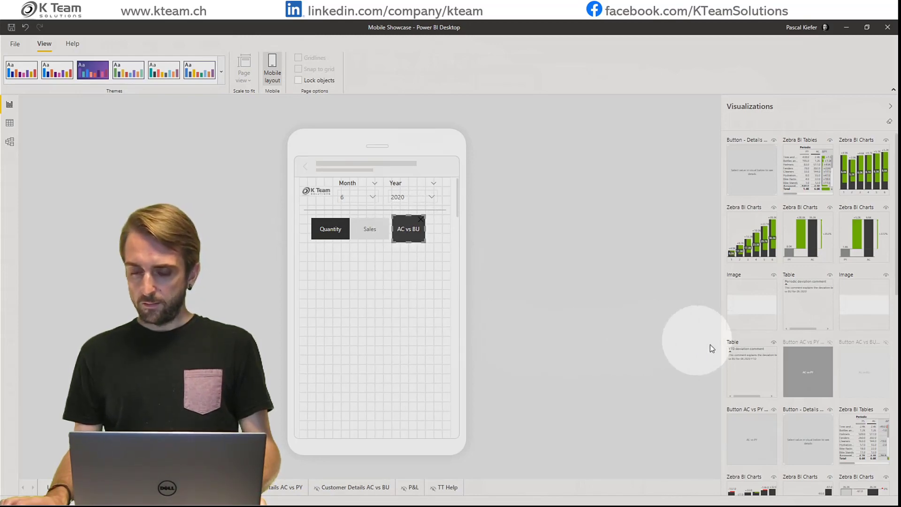
Add the AC vs PY button, narrow the Quantity/Sales group and nudge AC vs BU left
{"action": "scroll", "coordinate": [724, 347], "scroll_direction": "down", "scroll_amount": 2}
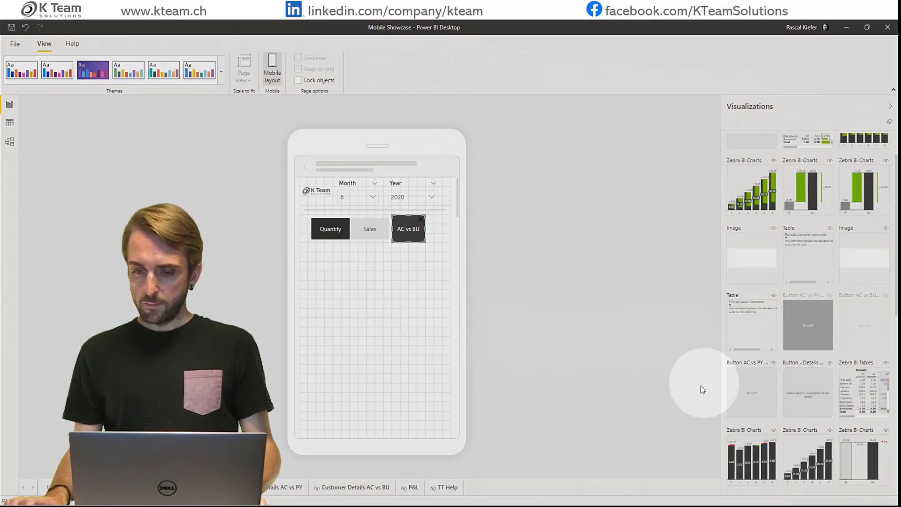
{"action": "left_click_drag", "start_coordinate": [766, 404], "coordinate": [424, 245]}
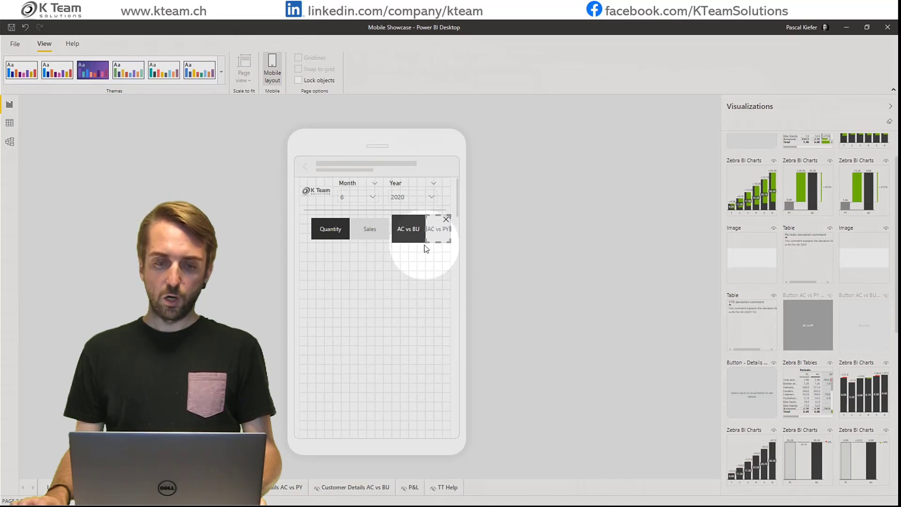
{"action": "left_click", "coordinate": [338, 240]}
{"action": "left_click_drag", "start_coordinate": [399, 228], "coordinate": [390, 229]}
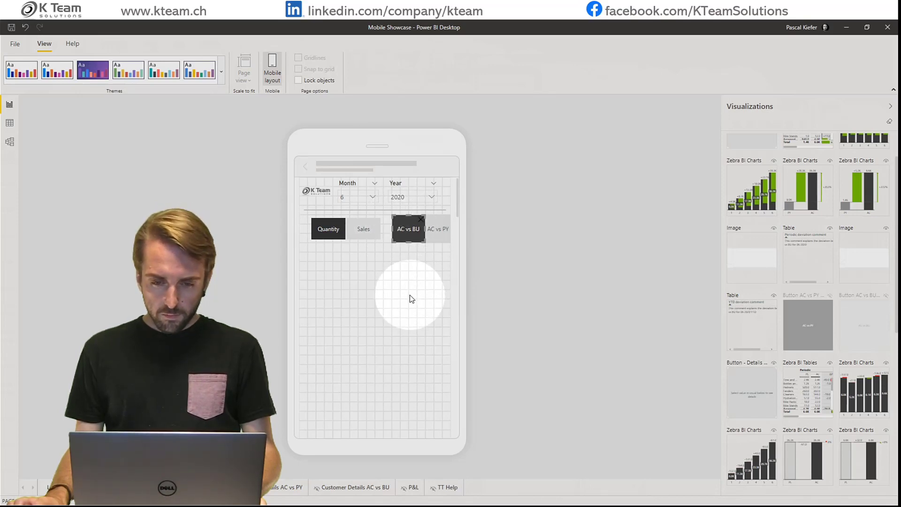
{"action": "mouse_move", "coordinate": [397, 224]}
{"action": "left_mouse_down"}
{"action": "mouse_move", "coordinate": [404, 227]}
{"action": "mouse_move", "coordinate": [389, 227]}
{"action": "left_mouse_up"}
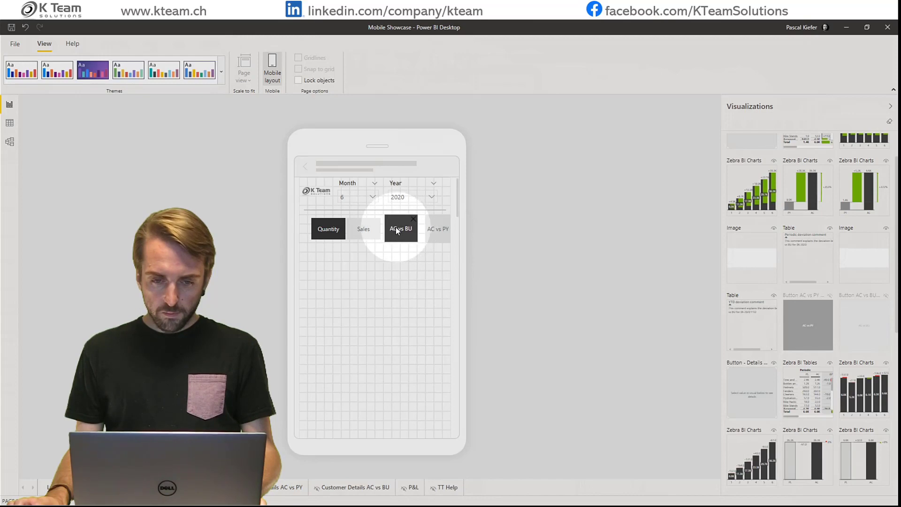
Resize and reposition AC vs PY and AC vs BU so all four buttons share one row
{"action": "left_click", "coordinate": [431, 229]}
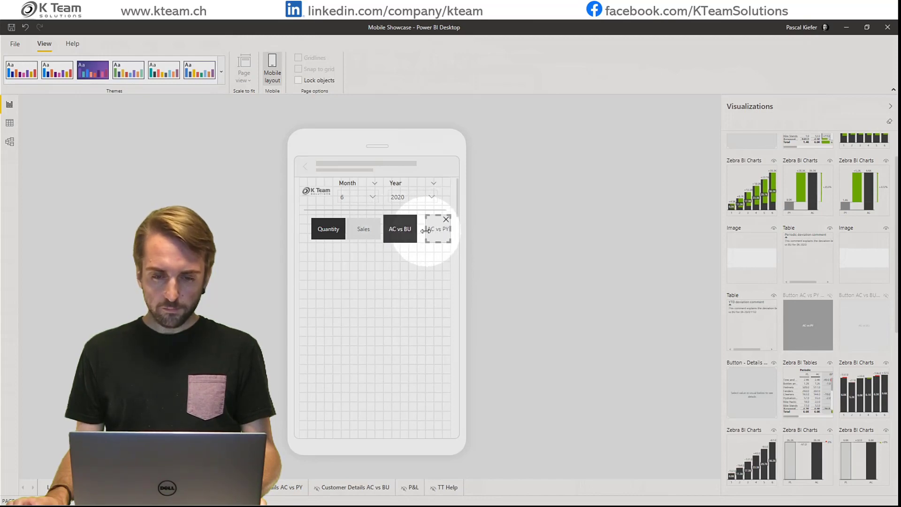
{"action": "left_click_drag", "start_coordinate": [425, 230], "coordinate": [418, 230]}
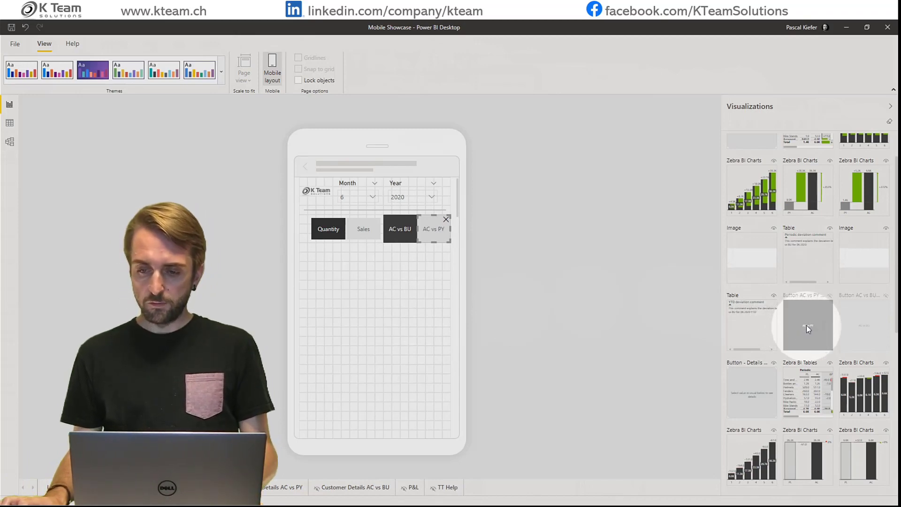
{"action": "left_click_drag", "start_coordinate": [708, 306], "coordinate": [427, 236]}
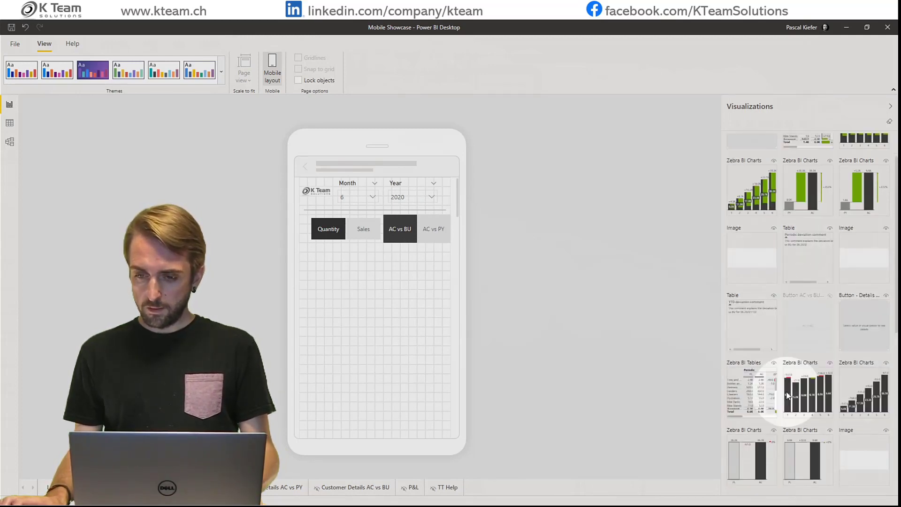
{"action": "scroll", "coordinate": [788, 395], "scroll_direction": "down", "scroll_amount": 4}
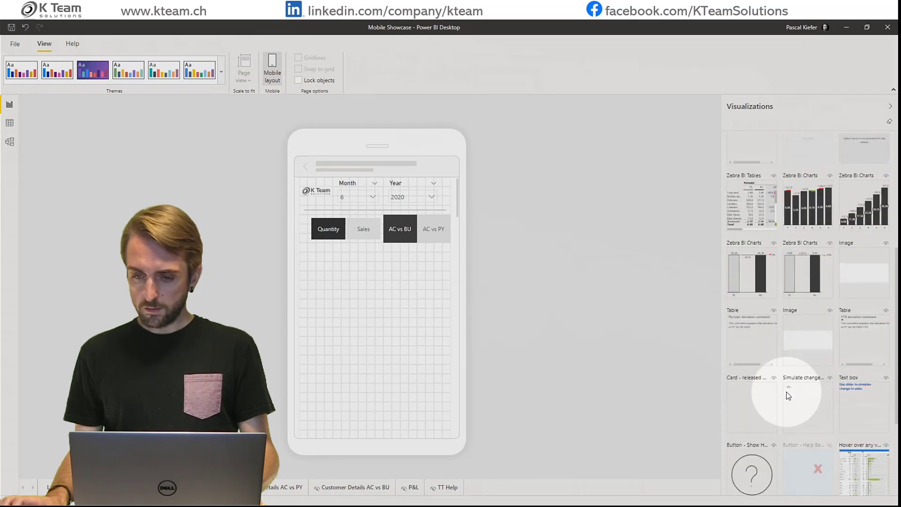
{"action": "scroll", "coordinate": [788, 395], "scroll_direction": "up", "scroll_amount": 3}
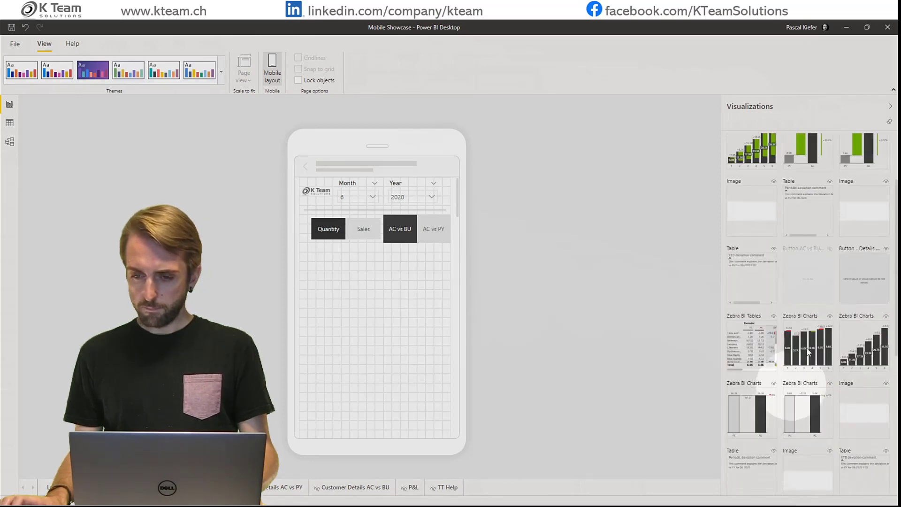
{"action": "left_click_drag", "start_coordinate": [804, 286], "coordinate": [404, 248]}
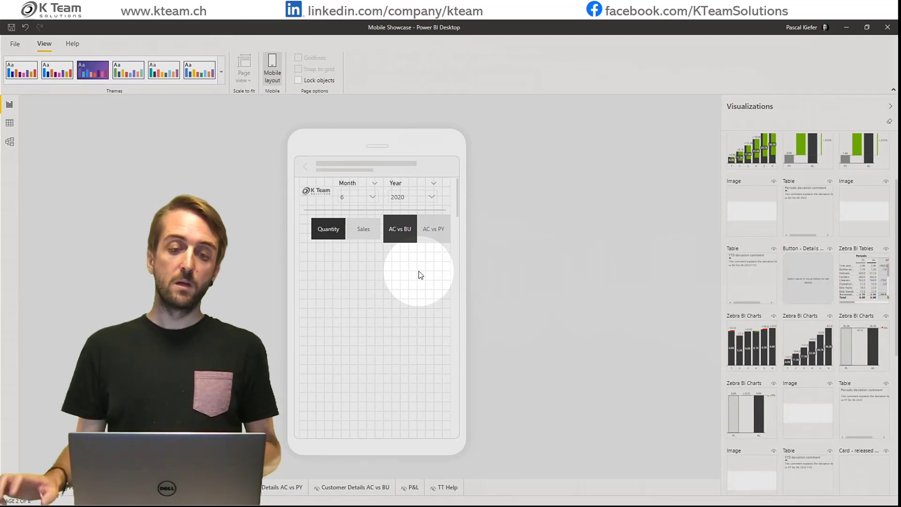
Switch the report to the AC vs PY comparison and reopen the Sales phone layout
{"action": "left_click", "coordinate": [273, 74]}
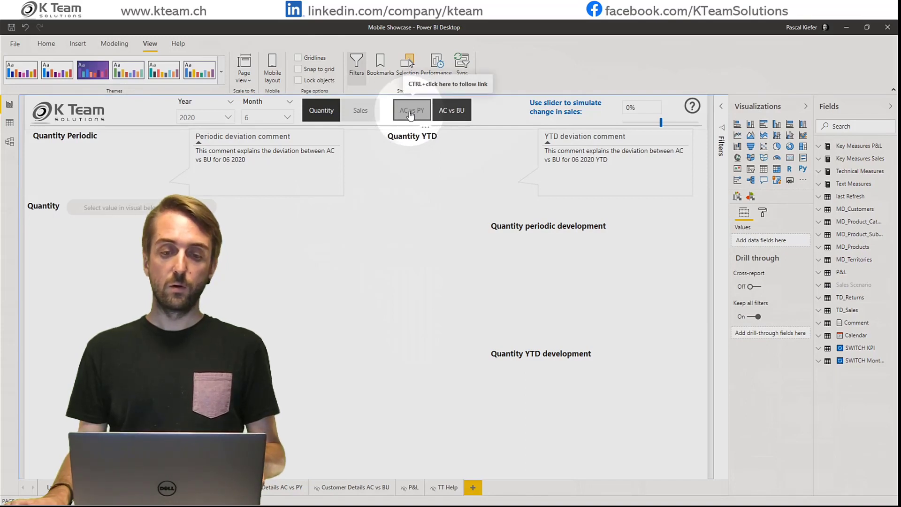
{"action": "left_click", "coordinate": [409, 114], "text": "ctrl"}
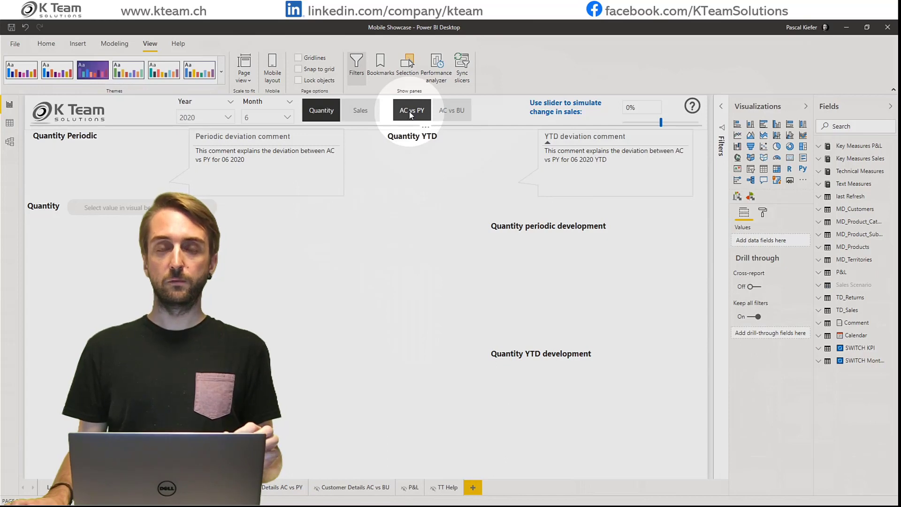
{"action": "left_click", "coordinate": [271, 66]}
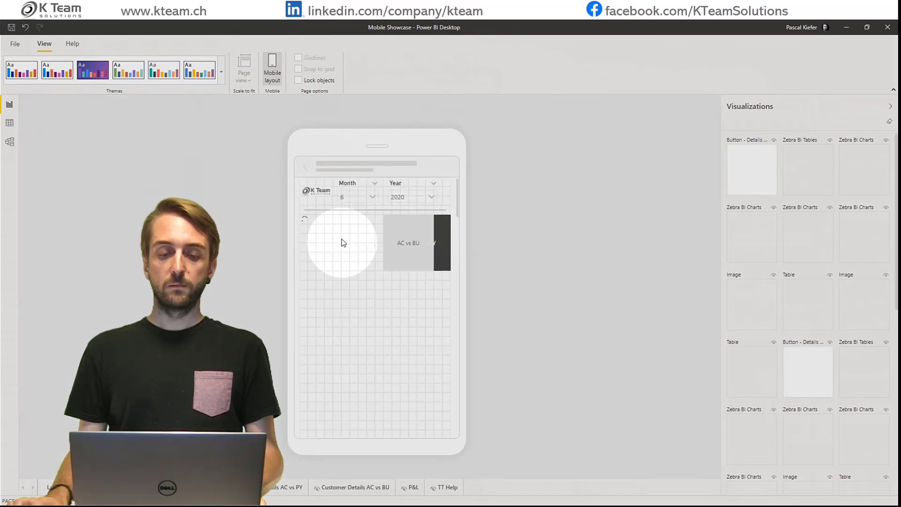
Shrink the AC vs BU and AC vs PY buttons into the row and add a Zebra BI chart below
{"action": "left_click", "coordinate": [417, 251]}
{"action": "left_click_drag", "start_coordinate": [432, 269], "coordinate": [421, 233]}
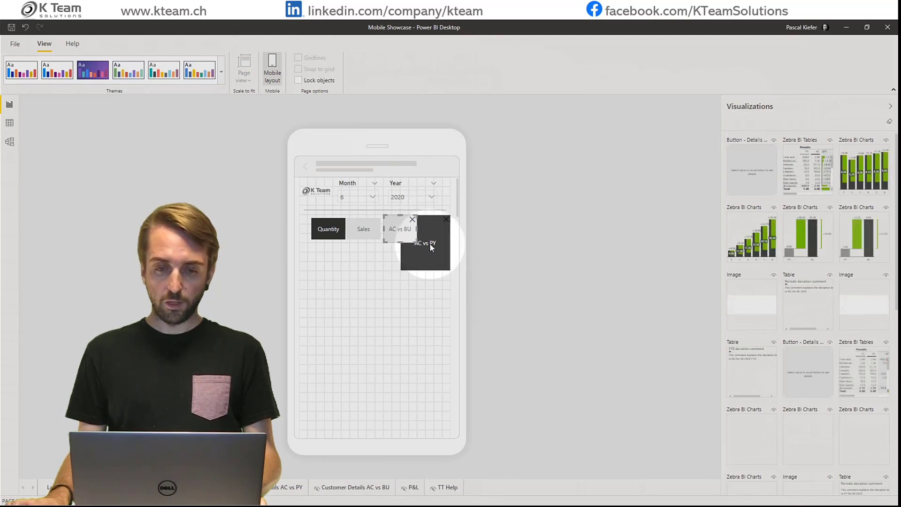
{"action": "left_click", "coordinate": [429, 243]}
{"action": "left_click_drag", "start_coordinate": [405, 268], "coordinate": [419, 243]}
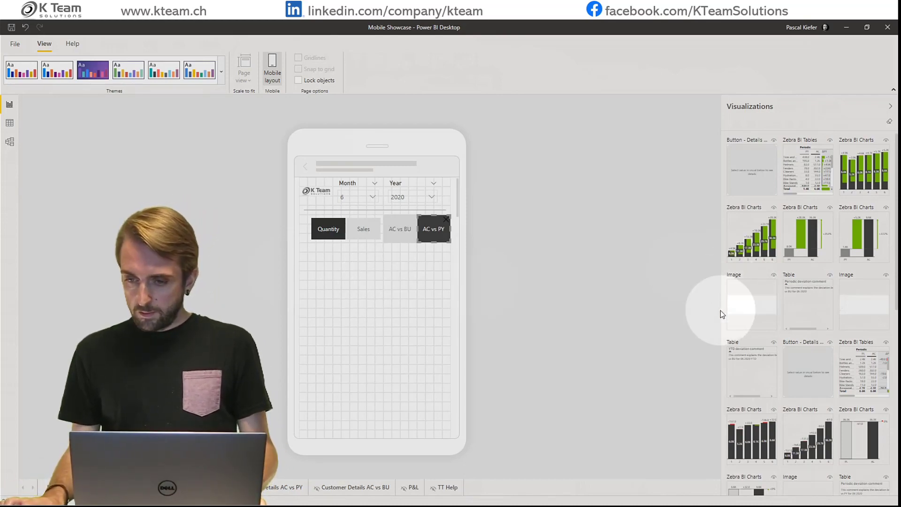
{"action": "left_click_drag", "start_coordinate": [748, 232], "coordinate": [319, 290]}
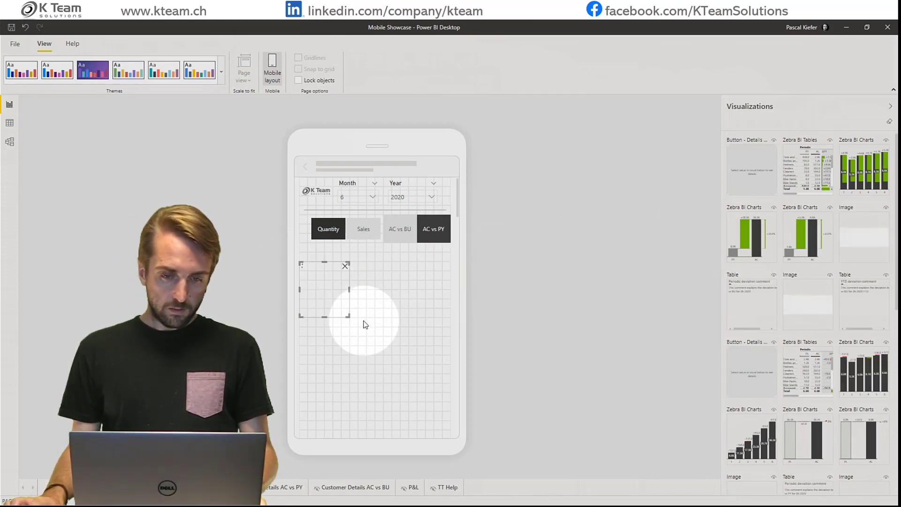
Put a full-width Quantity YTD development chart at the bottom with Quantity YTD above it
{"action": "left_click_drag", "start_coordinate": [352, 318], "coordinate": [449, 345]}
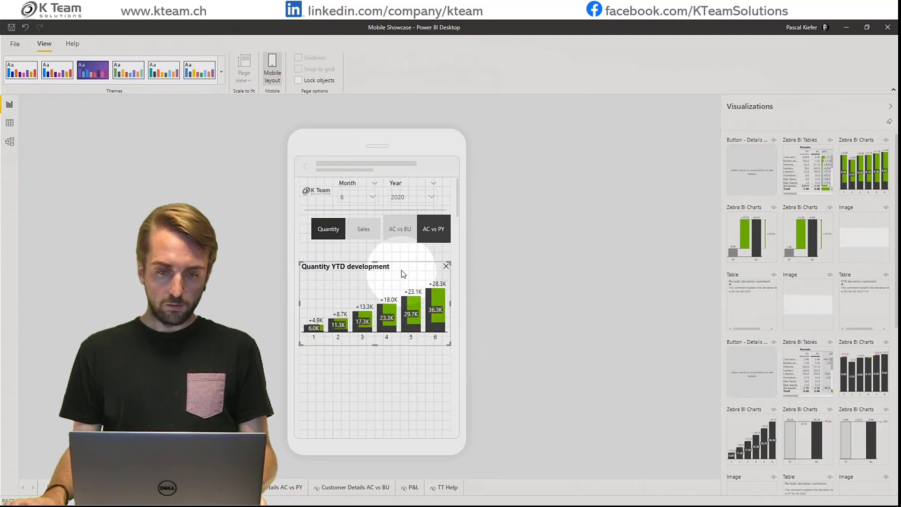
{"action": "left_click_drag", "start_coordinate": [402, 269], "coordinate": [405, 361]}
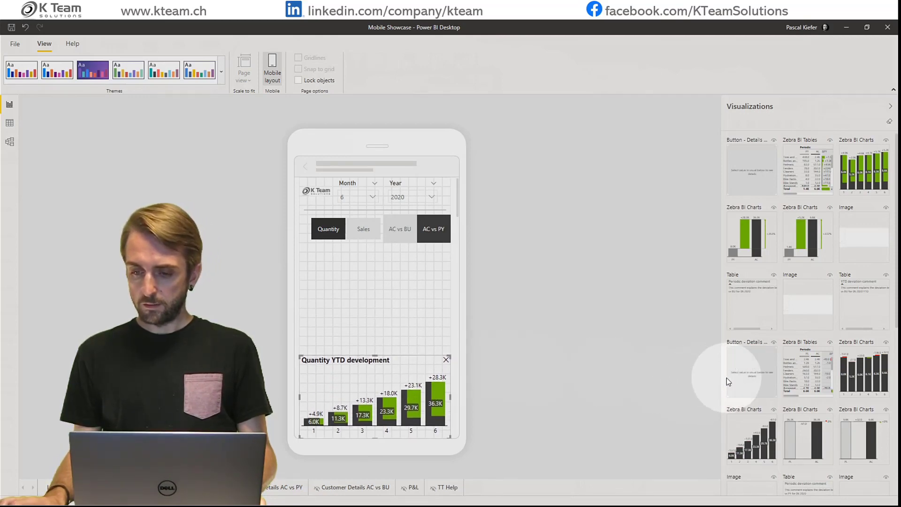
{"action": "scroll", "coordinate": [727, 379], "scroll_direction": "down", "scroll_amount": 1}
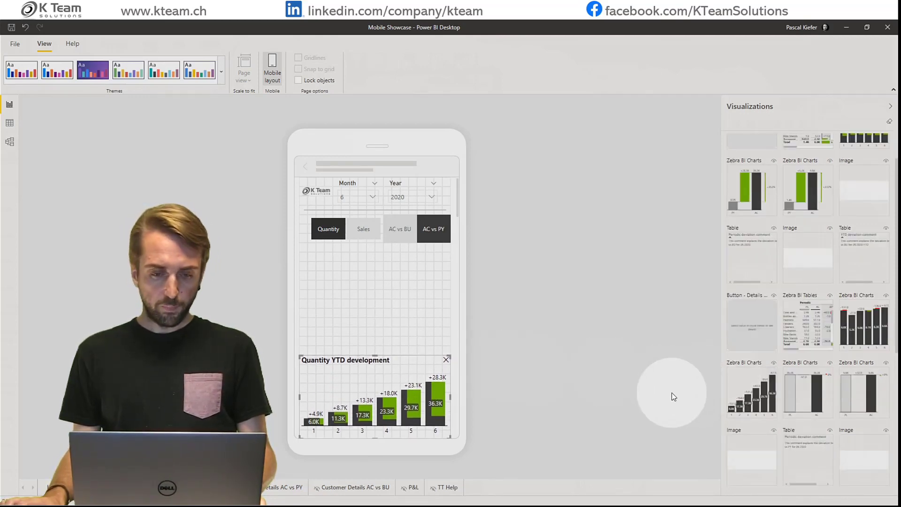
{"action": "scroll", "coordinate": [790, 368], "scroll_direction": "down", "scroll_amount": 2}
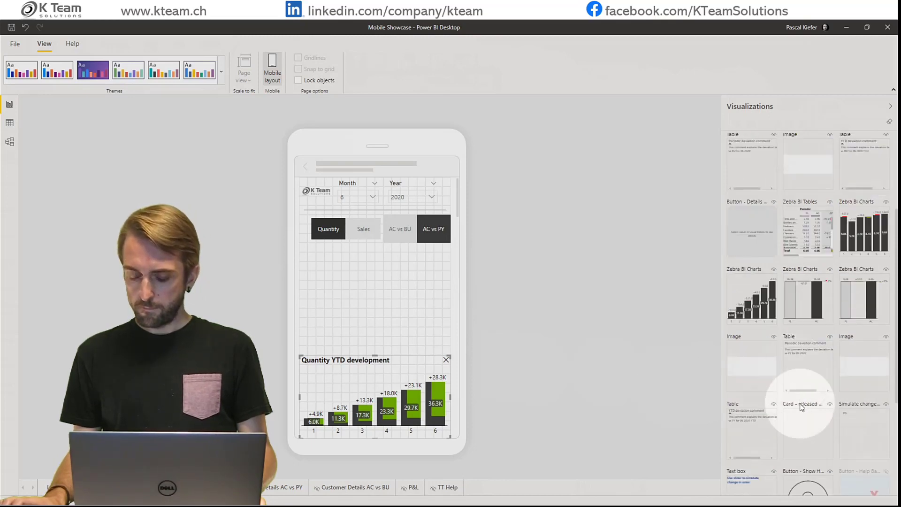
{"action": "scroll", "coordinate": [801, 407], "scroll_direction": "up", "scroll_amount": 3}
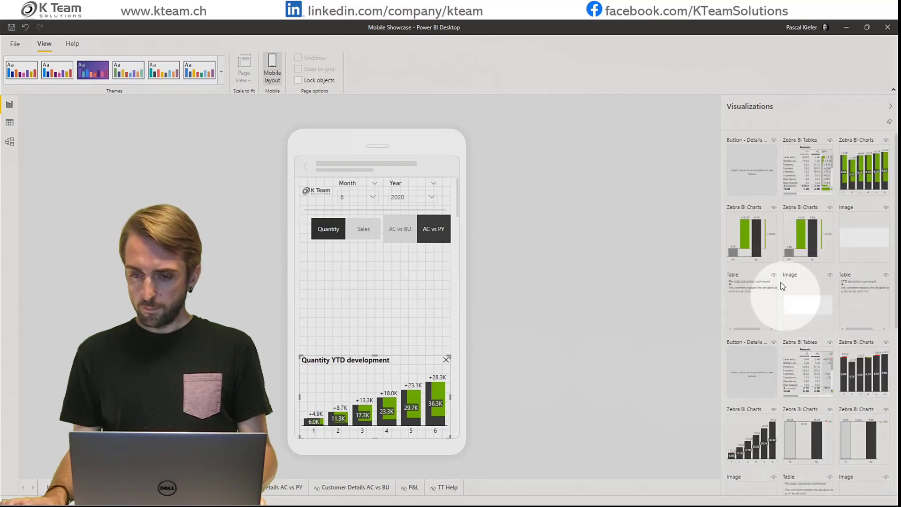
{"action": "left_click_drag", "start_coordinate": [553, 281], "coordinate": [466, 345]}
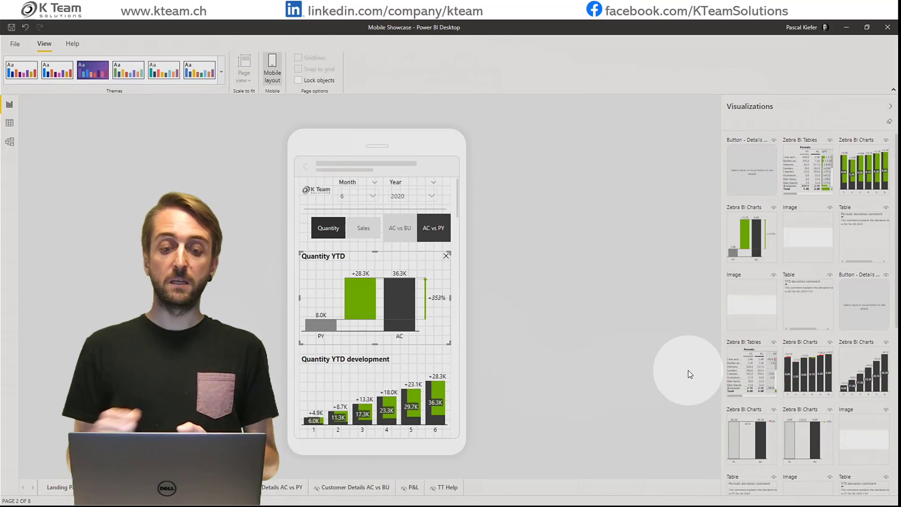
Switch the report back to the AC vs BU comparison and reopen the Sales phone layout
{"action": "left_click", "coordinate": [270, 63]}
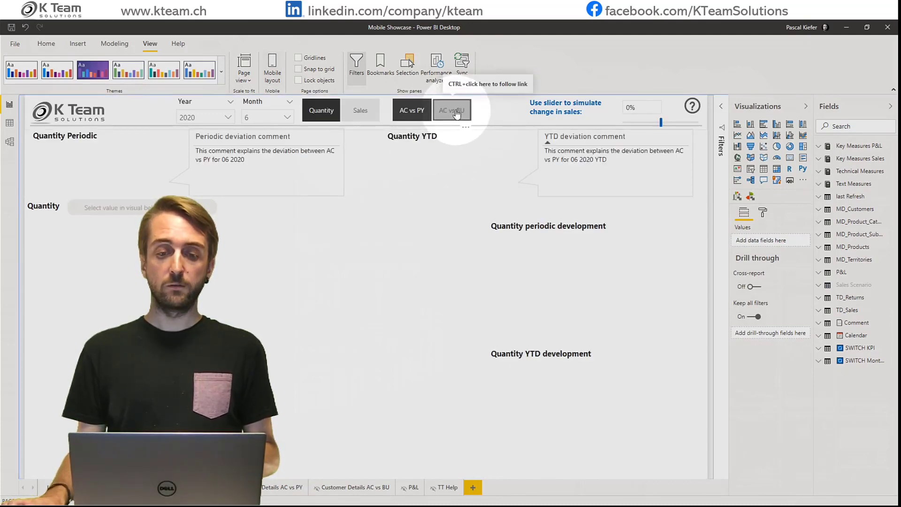
{"action": "left_click", "coordinate": [456, 113], "text": "ctrl"}
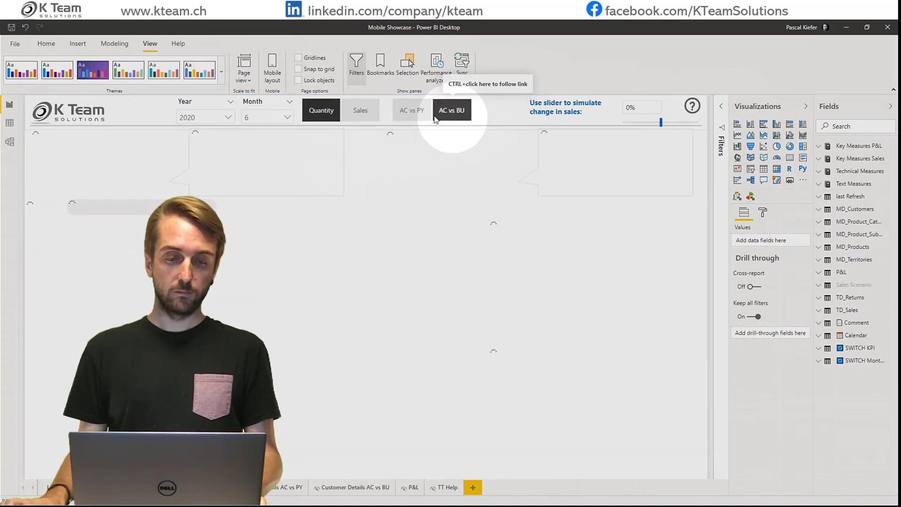
{"action": "left_click", "coordinate": [271, 66]}
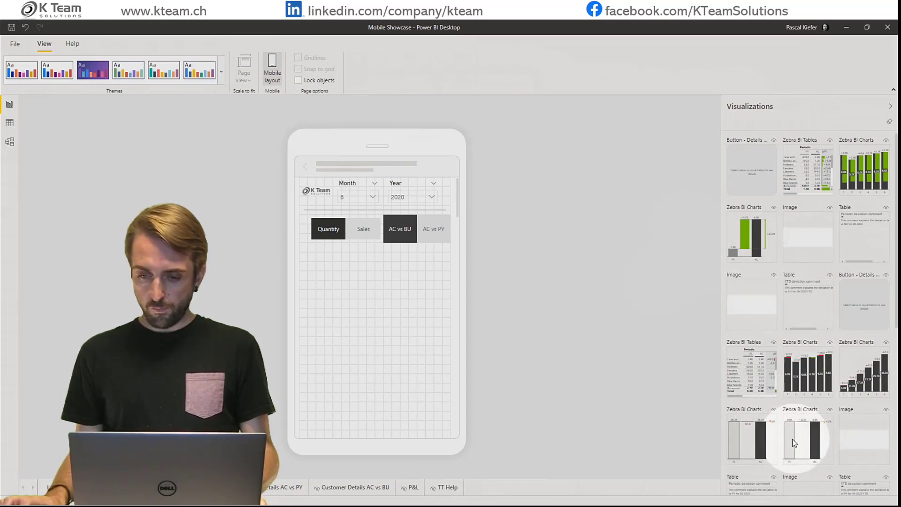
Place full-width Quantity Periodic and Quantity YTD development charts on the phone canvas
{"action": "left_click_drag", "start_coordinate": [799, 442], "coordinate": [310, 279]}
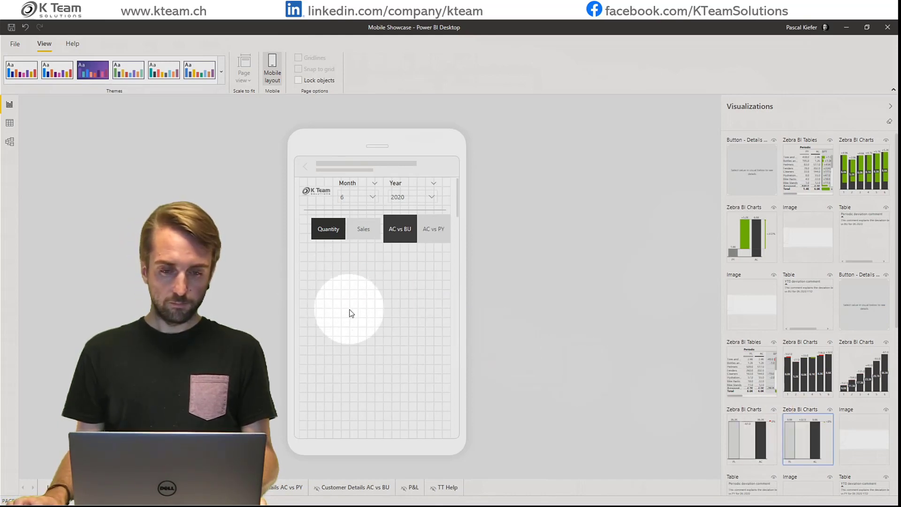
{"action": "left_click_drag", "start_coordinate": [350, 310], "coordinate": [462, 352]}
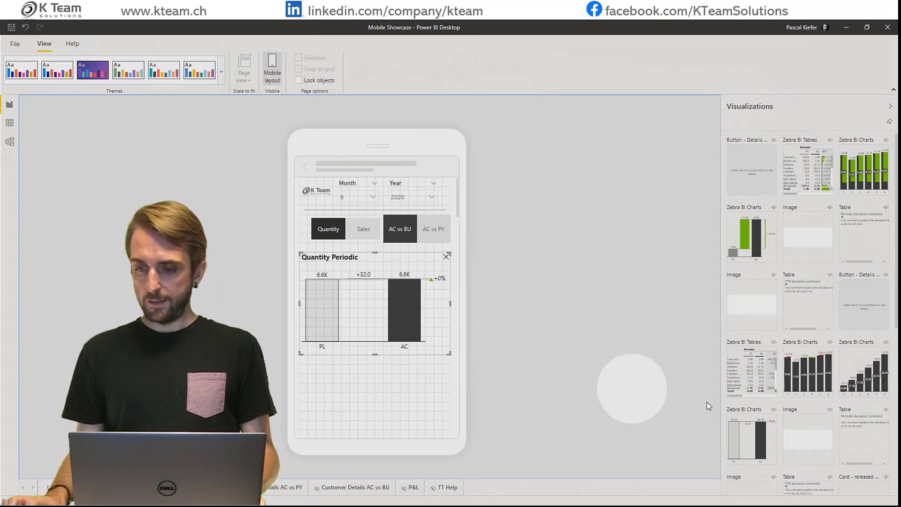
{"action": "left_click_drag", "start_coordinate": [486, 380], "coordinate": [312, 378]}
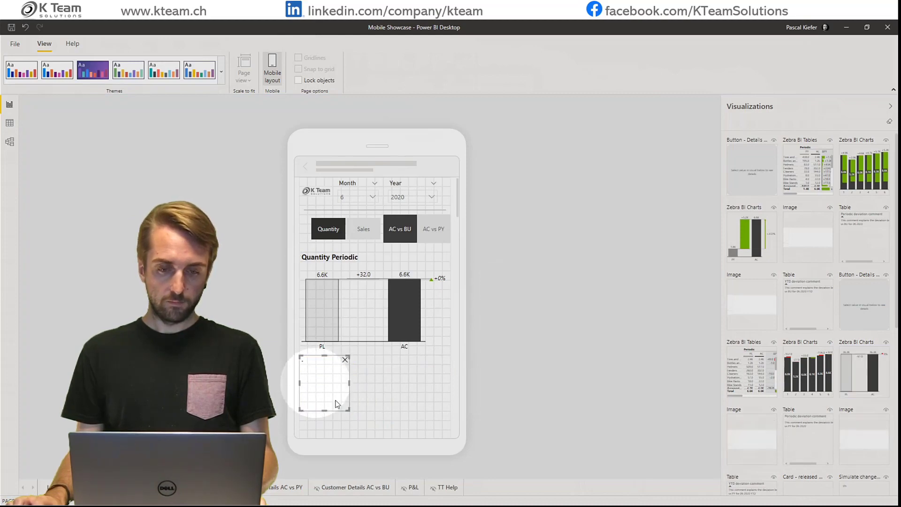
{"action": "left_click_drag", "start_coordinate": [349, 410], "coordinate": [460, 432]}
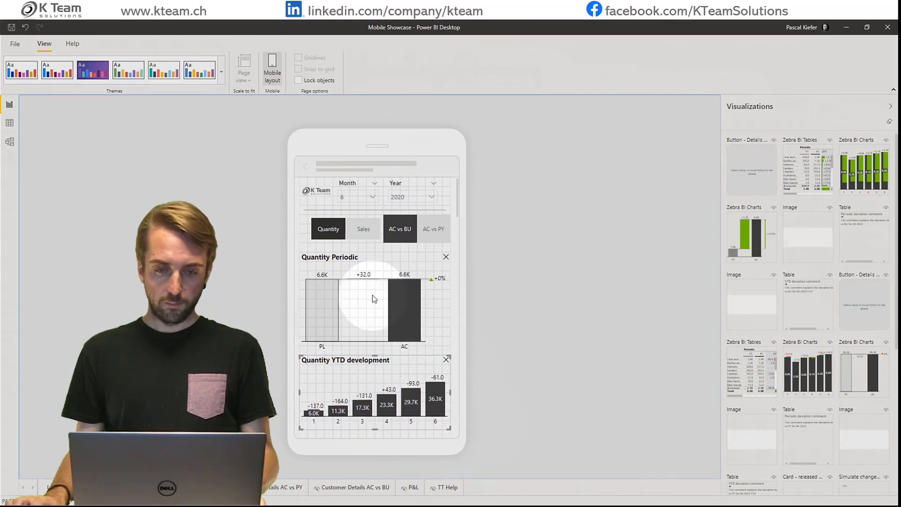
Replace Quantity Periodic with the Quantity YTD chart, enlarged to fill the space
{"action": "left_click", "coordinate": [375, 257]}
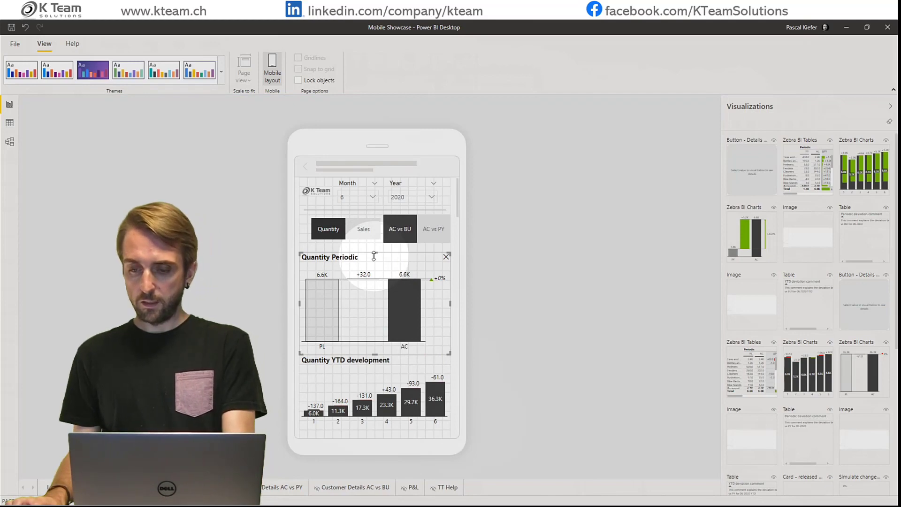
{"action": "key", "text": "Delete"}
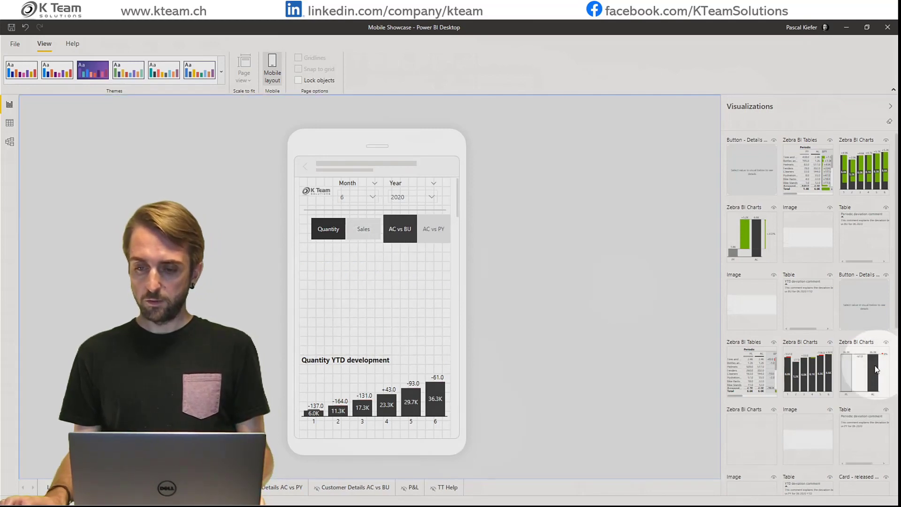
{"action": "left_click_drag", "start_coordinate": [867, 364], "coordinate": [357, 304]}
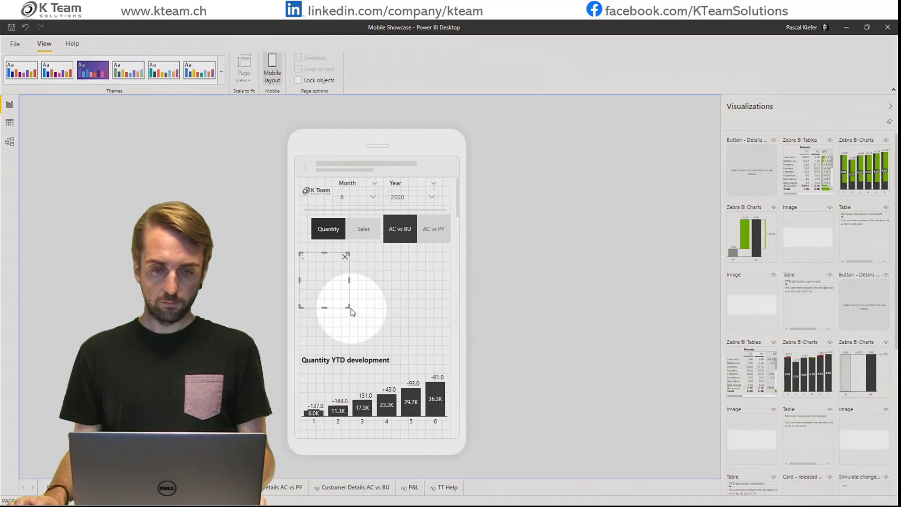
{"action": "left_click_drag", "start_coordinate": [437, 338], "coordinate": [463, 346]}
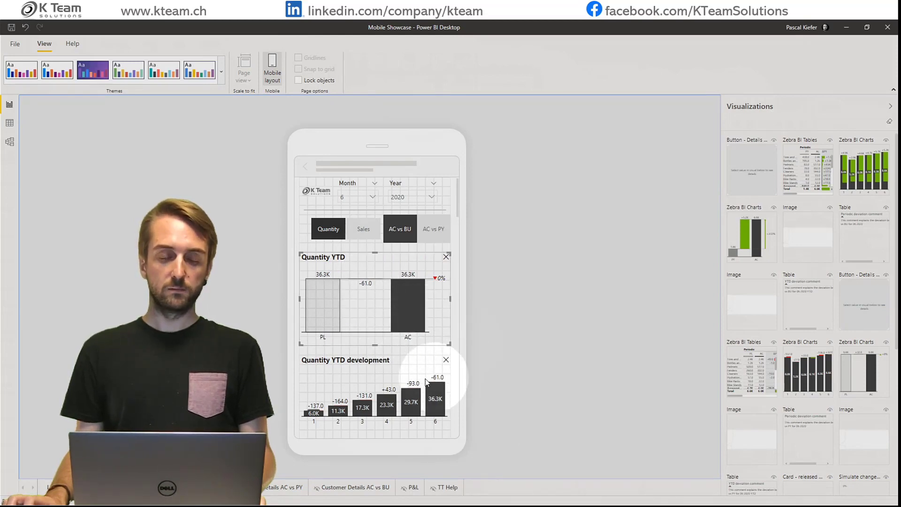
Save the Mobile Showcase report and publish it from the Landing Page to My workspace
{"action": "left_click", "coordinate": [271, 70]}
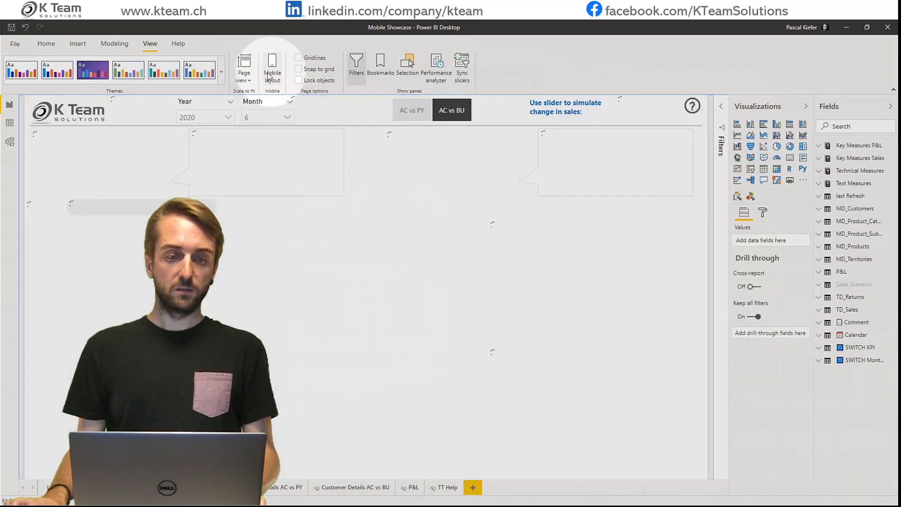
{"action": "left_click", "coordinate": [46, 45]}
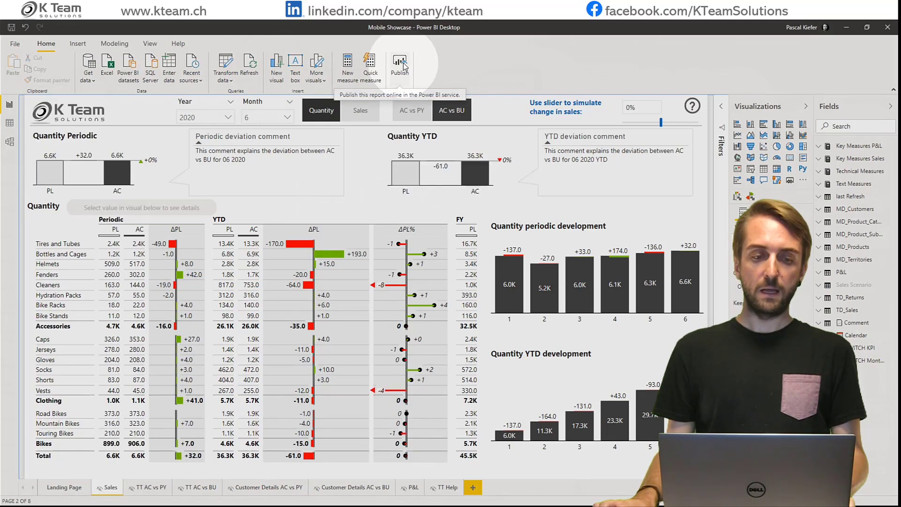
{"action": "left_click", "coordinate": [59, 488]}
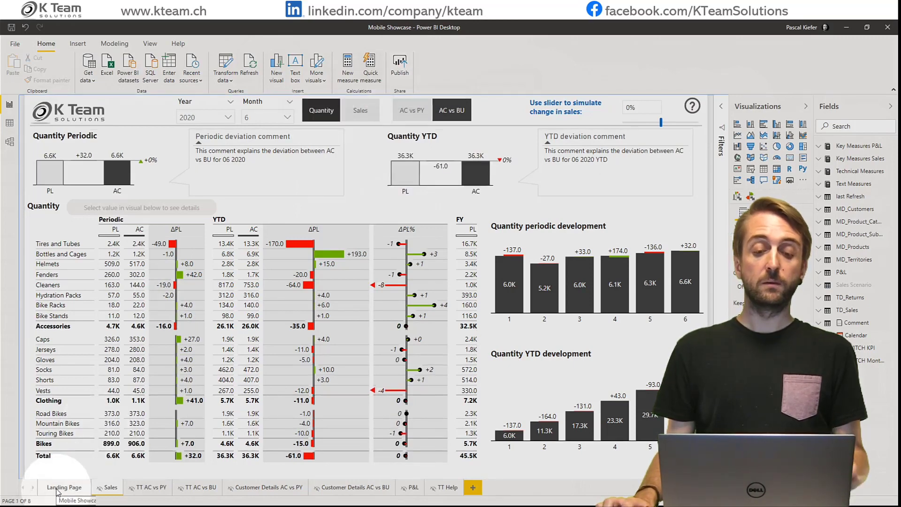
{"action": "left_click", "coordinate": [399, 63]}
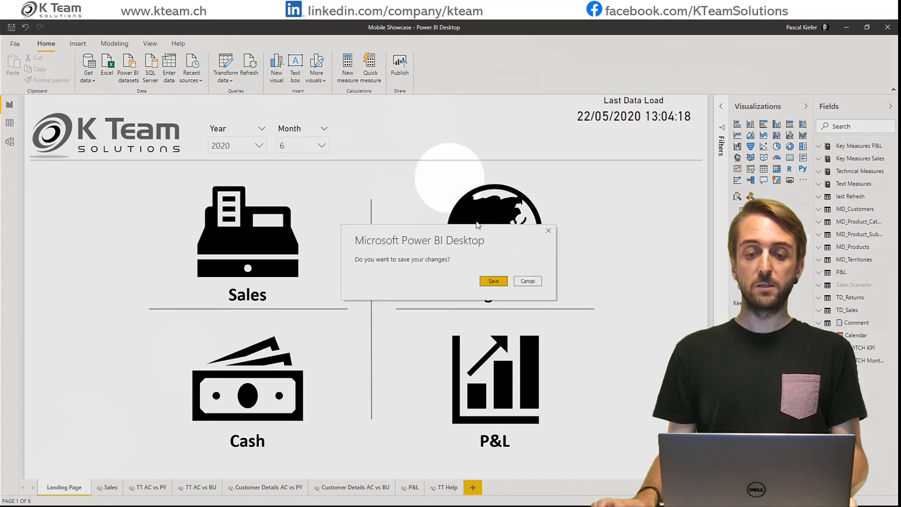
{"action": "left_click", "coordinate": [493, 281]}
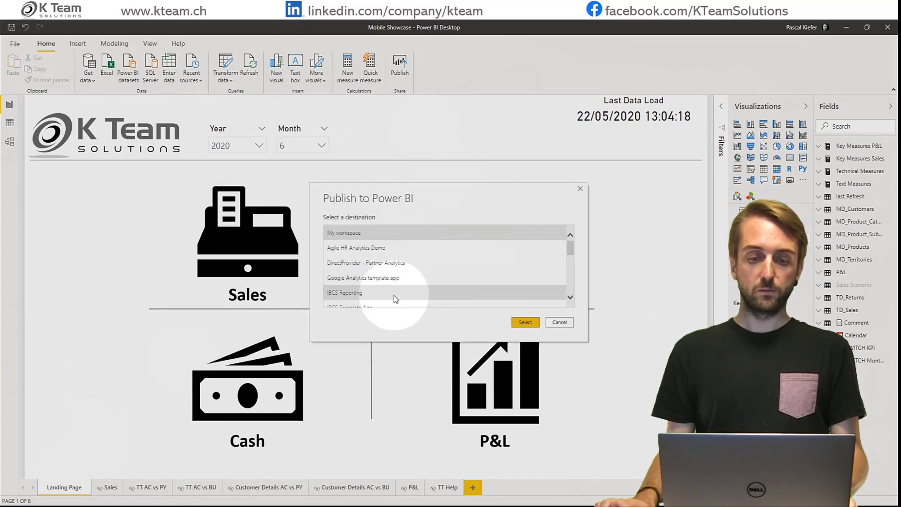
{"action": "left_click", "coordinate": [524, 322]}
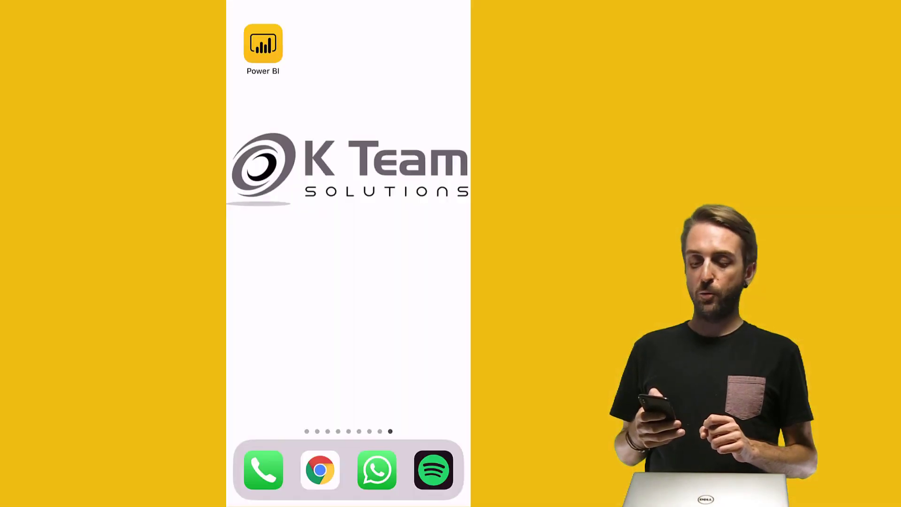
Launch Power BI Mobile and open the Mobile Showcase report from the recent list via Search
{"action": "left_click", "coordinate": [262, 43]}
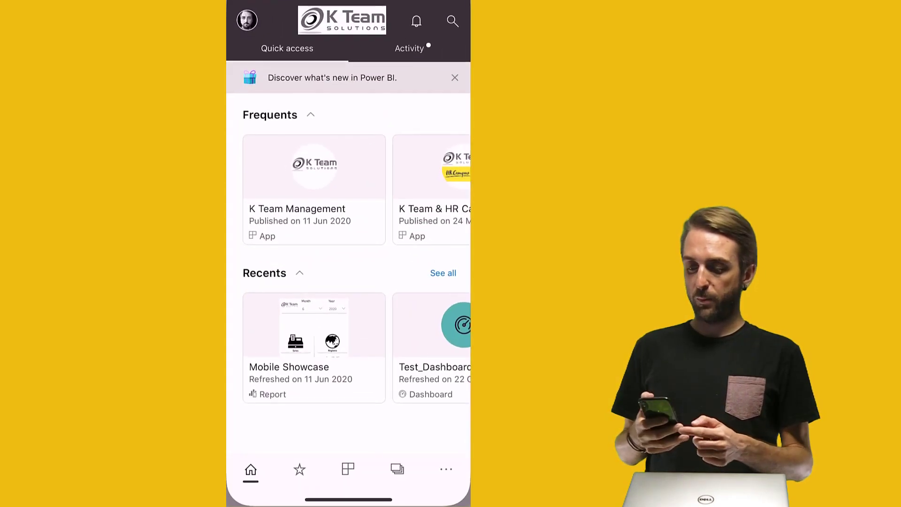
{"action": "left_click", "coordinate": [452, 21]}
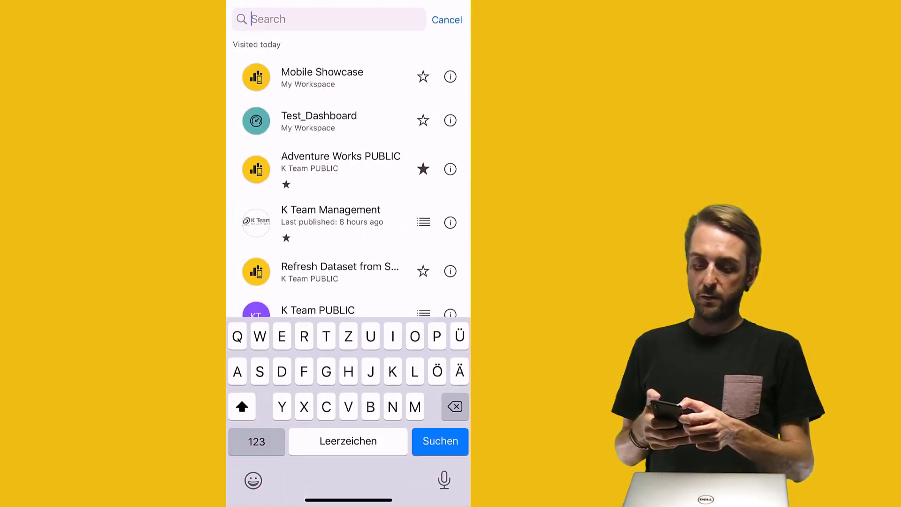
{"action": "left_click", "coordinate": [322, 77]}
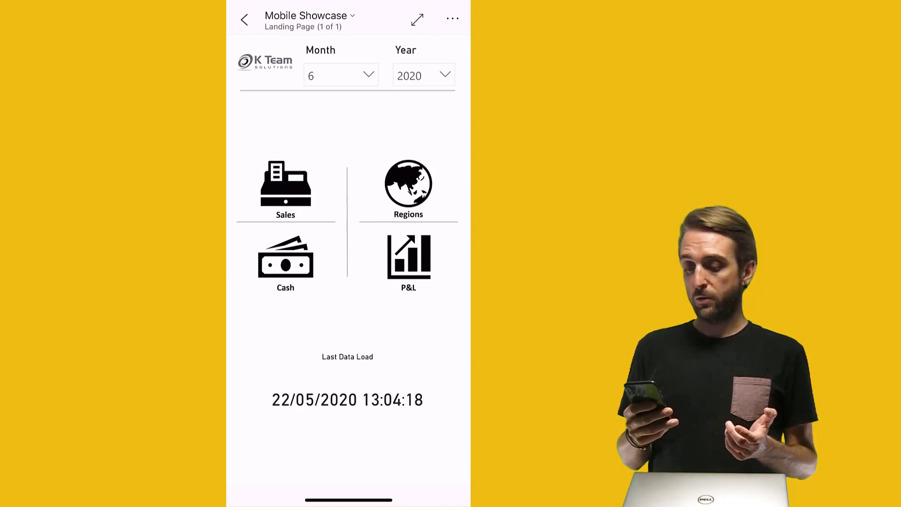
Open the Sales page and view the AC vs PY, then AC vs BU comparisons
{"action": "left_click", "coordinate": [286, 187]}
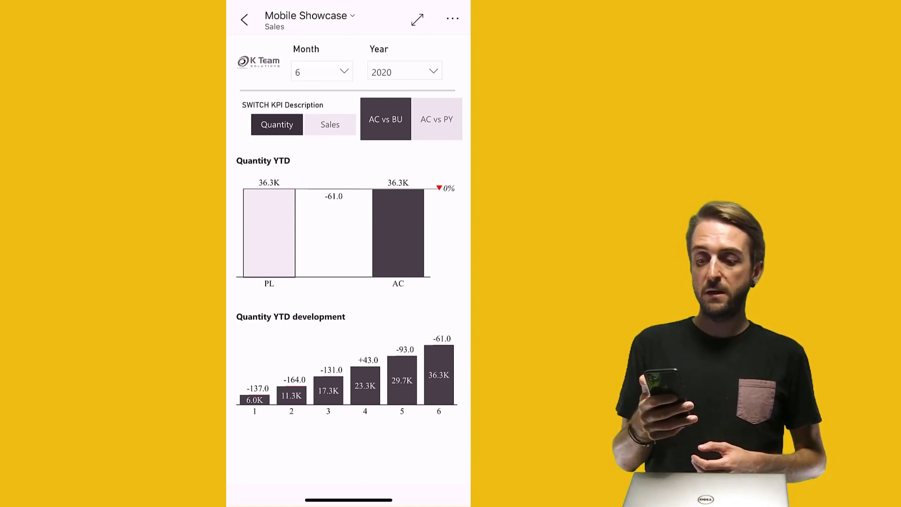
{"action": "left_click", "coordinate": [436, 119]}
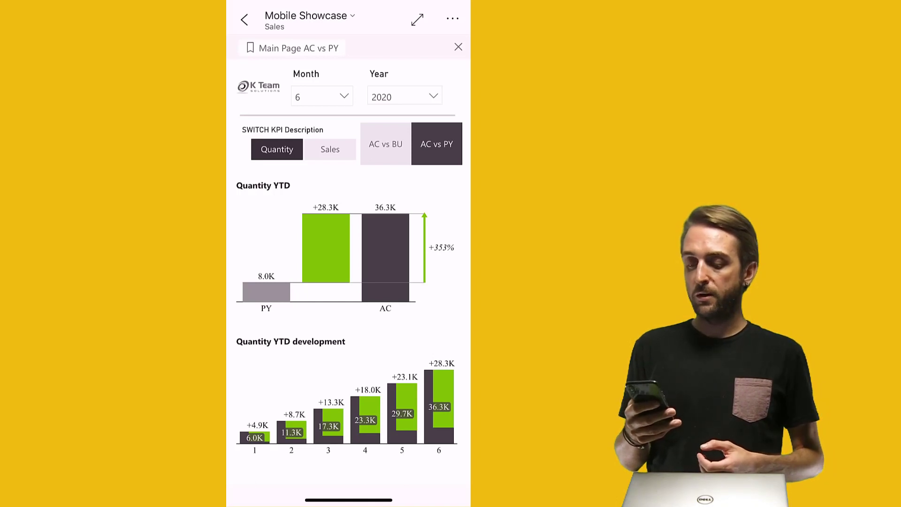
{"action": "left_click", "coordinate": [385, 144]}
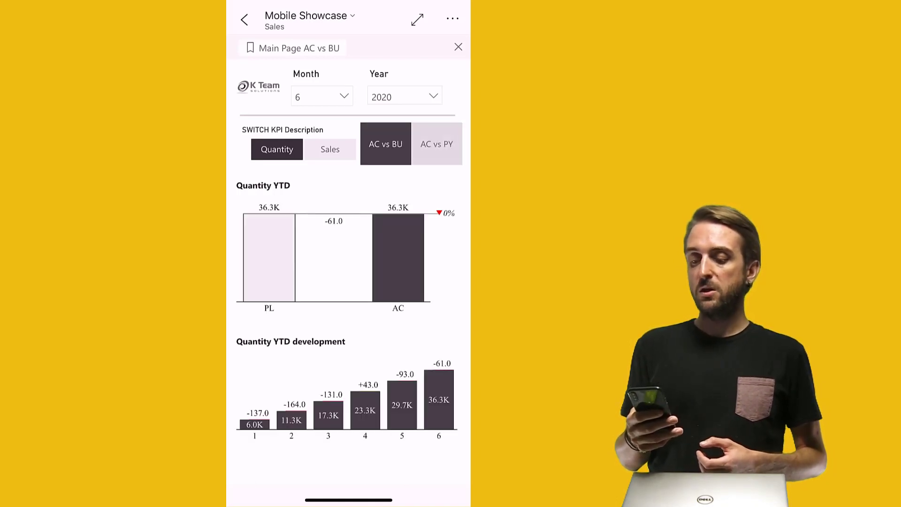
Toggle the charts repeatedly between AC vs PY and AC vs BU, ending on AC vs BU
{"action": "left_click", "coordinate": [436, 144]}
{"action": "left_click", "coordinate": [386, 144]}
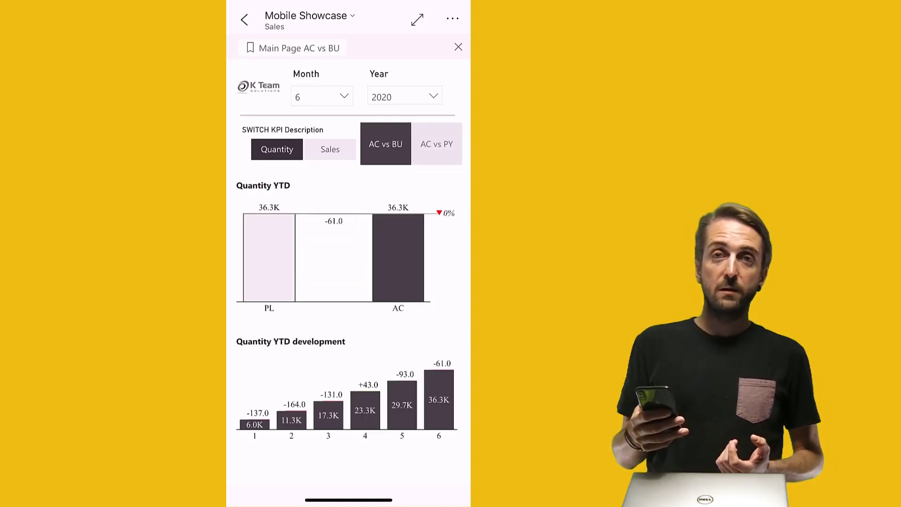
{"action": "left_click", "coordinate": [436, 144]}
{"action": "left_click", "coordinate": [385, 144]}
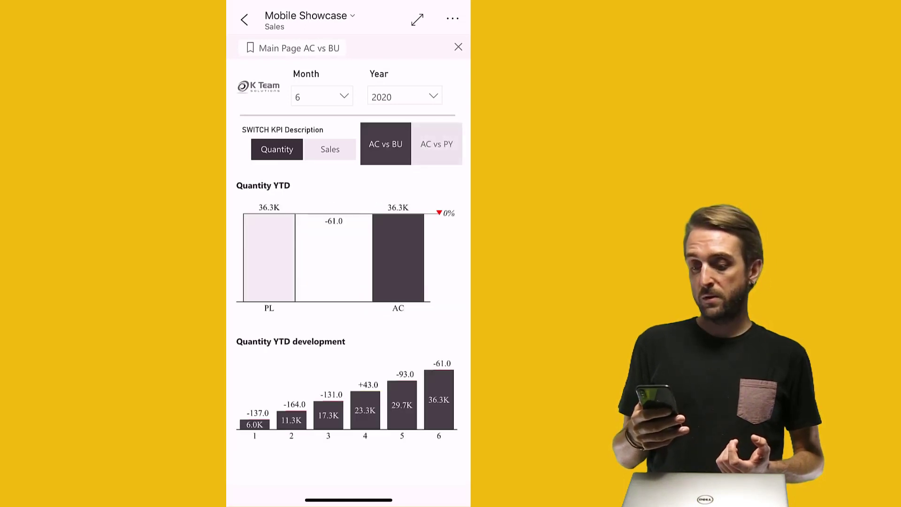
{"action": "left_click", "coordinate": [436, 144]}
{"action": "left_click", "coordinate": [385, 144]}
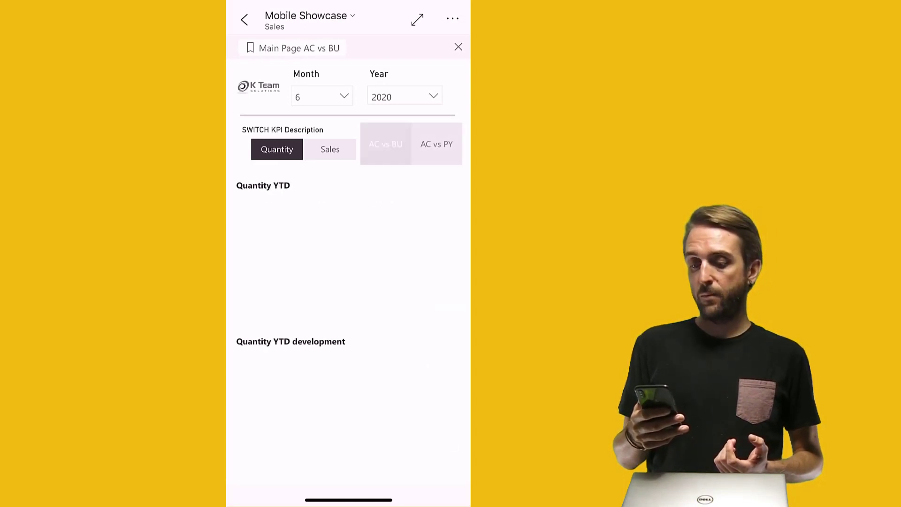
{"action": "left_click", "coordinate": [437, 144]}
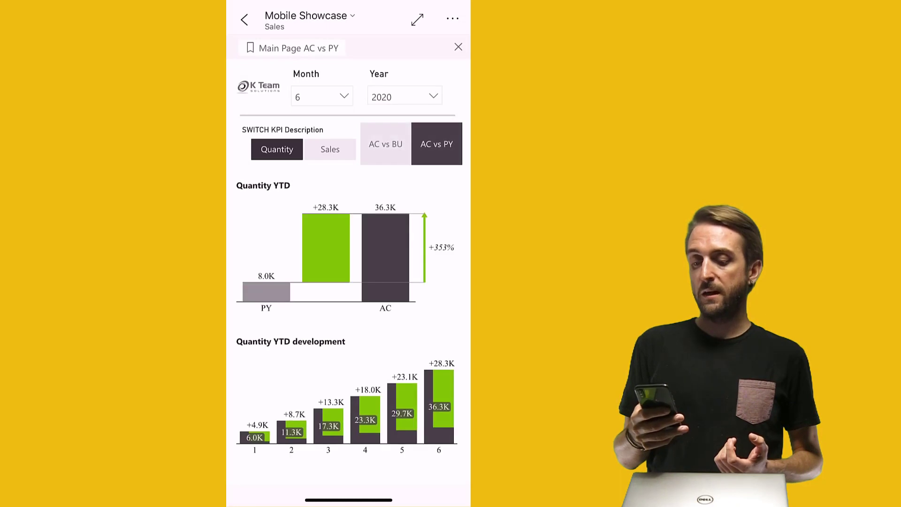
{"action": "left_click", "coordinate": [385, 144]}
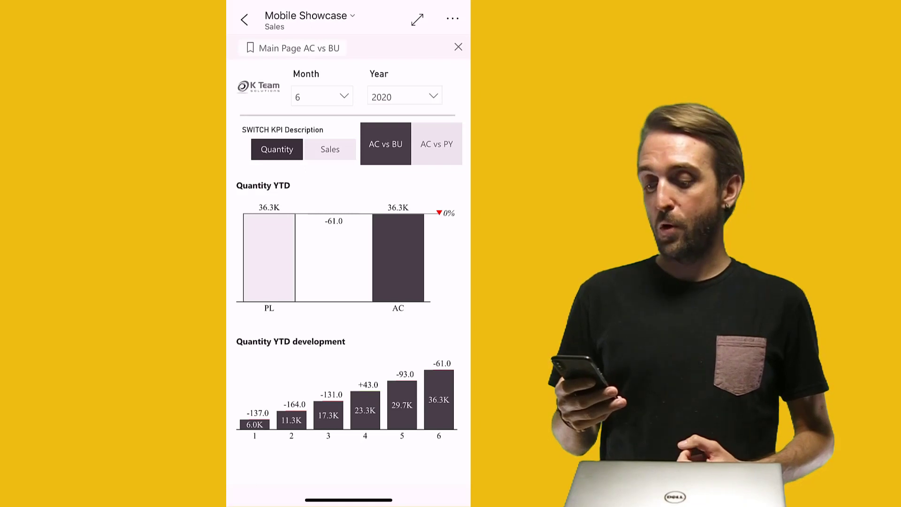
{"action": "scroll", "coordinate": [348, 249], "scroll_direction": "down", "scroll_amount": 1}
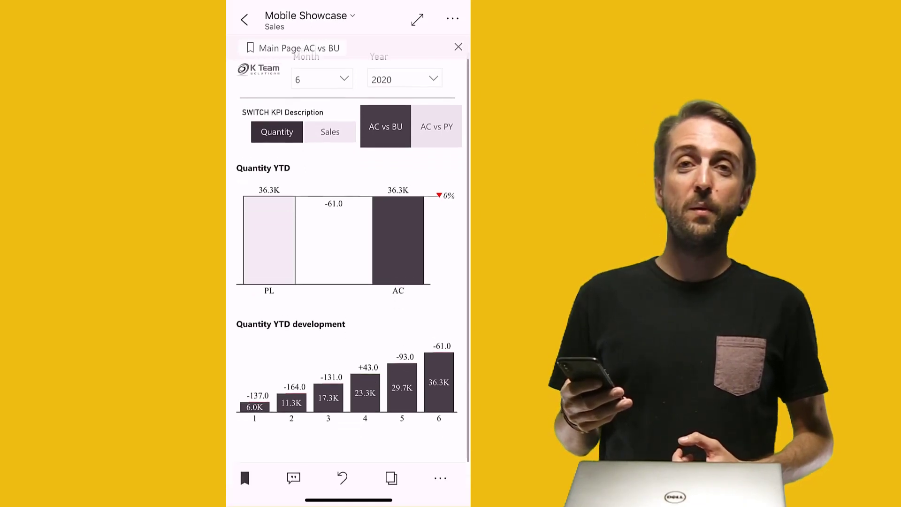